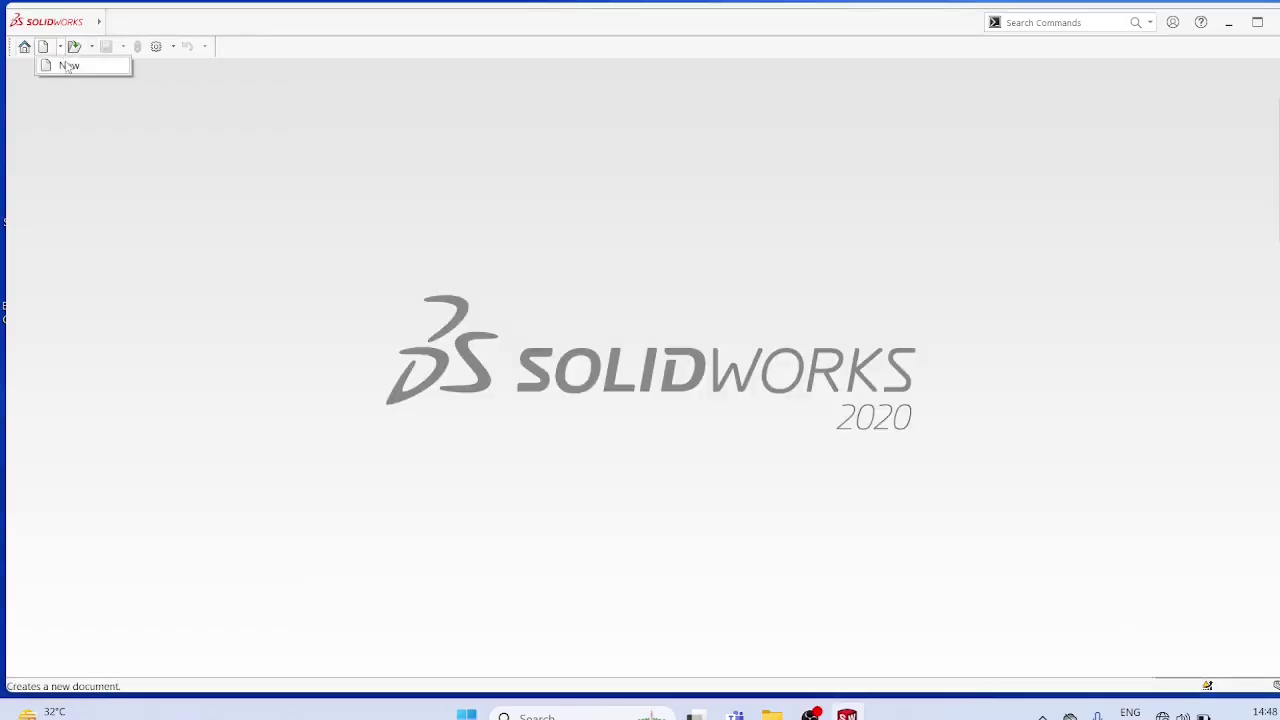
- Create a new part, Part1, and set its document units to MMGS (millimetre, gram, second)
left_click(68, 67)
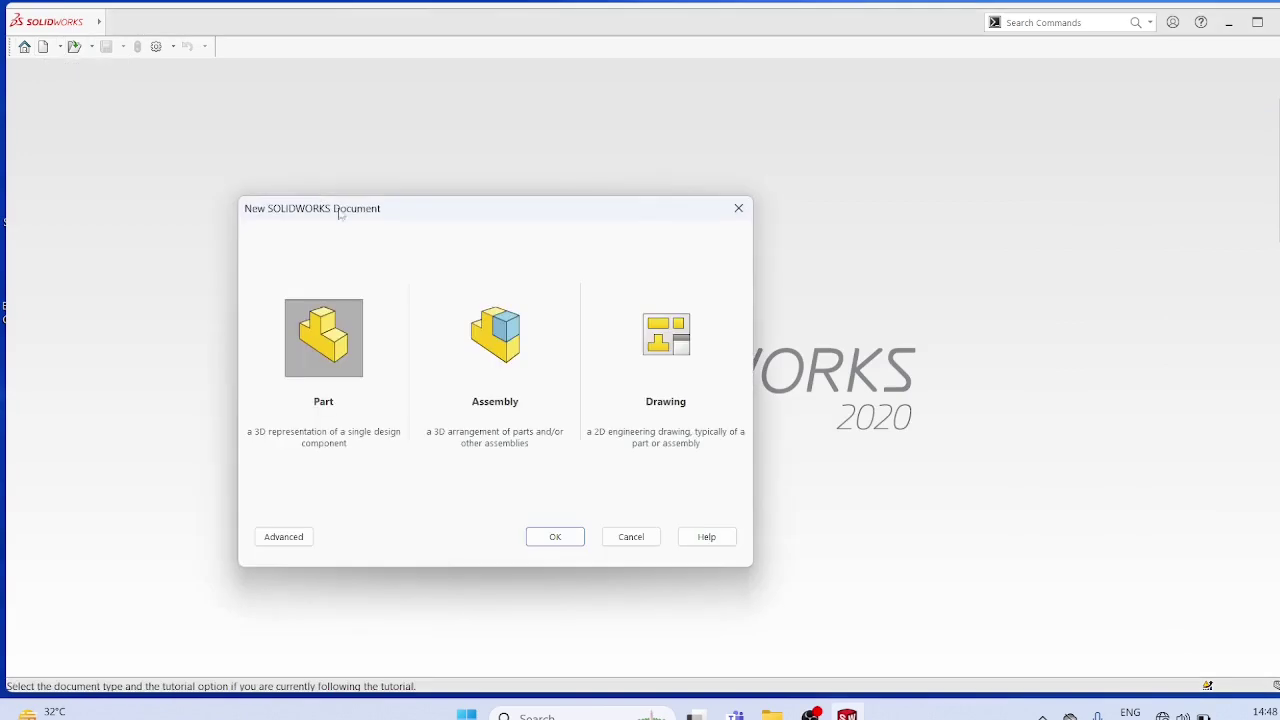
left_click(551, 538)
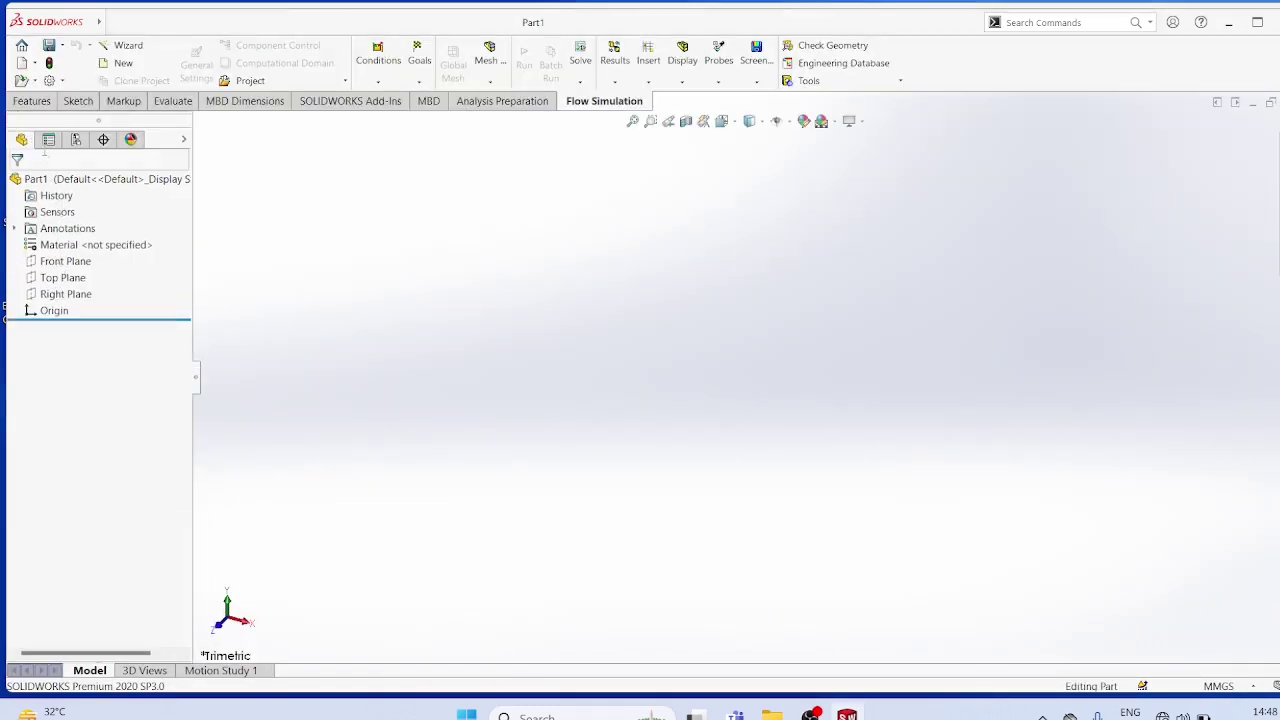
left_click(62, 80)
left_click(65, 97)
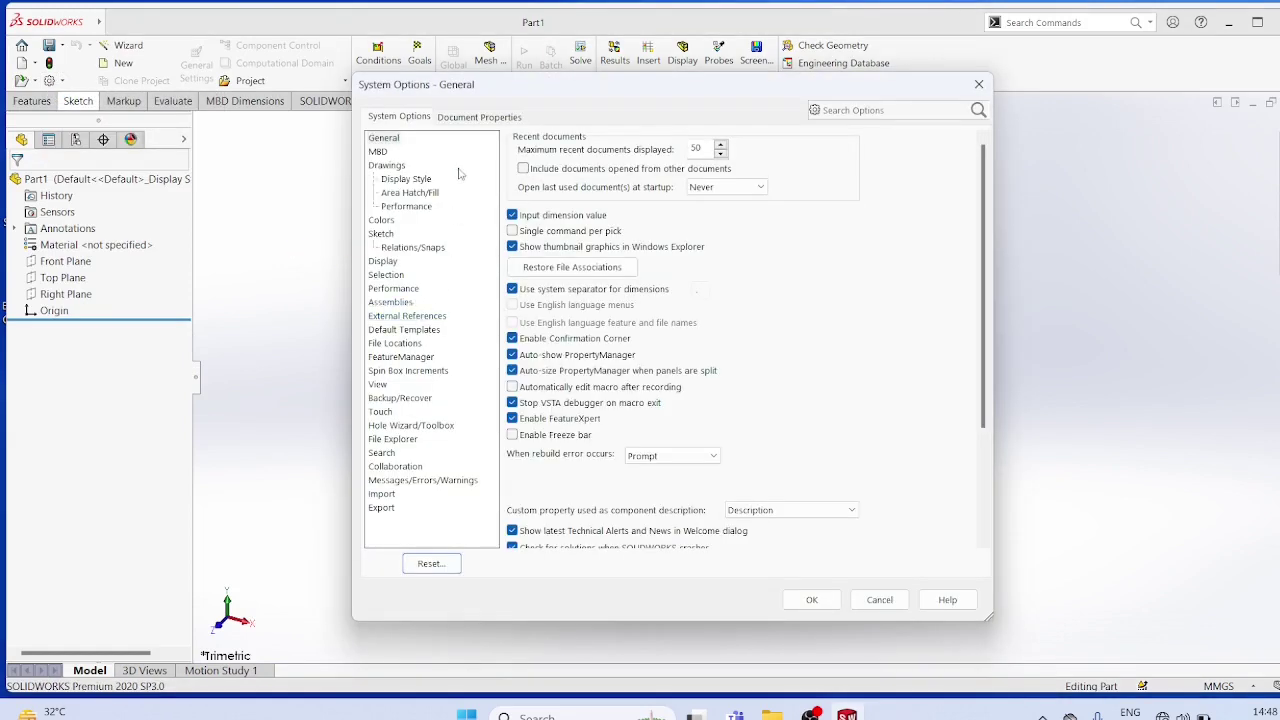
left_click(466, 119)
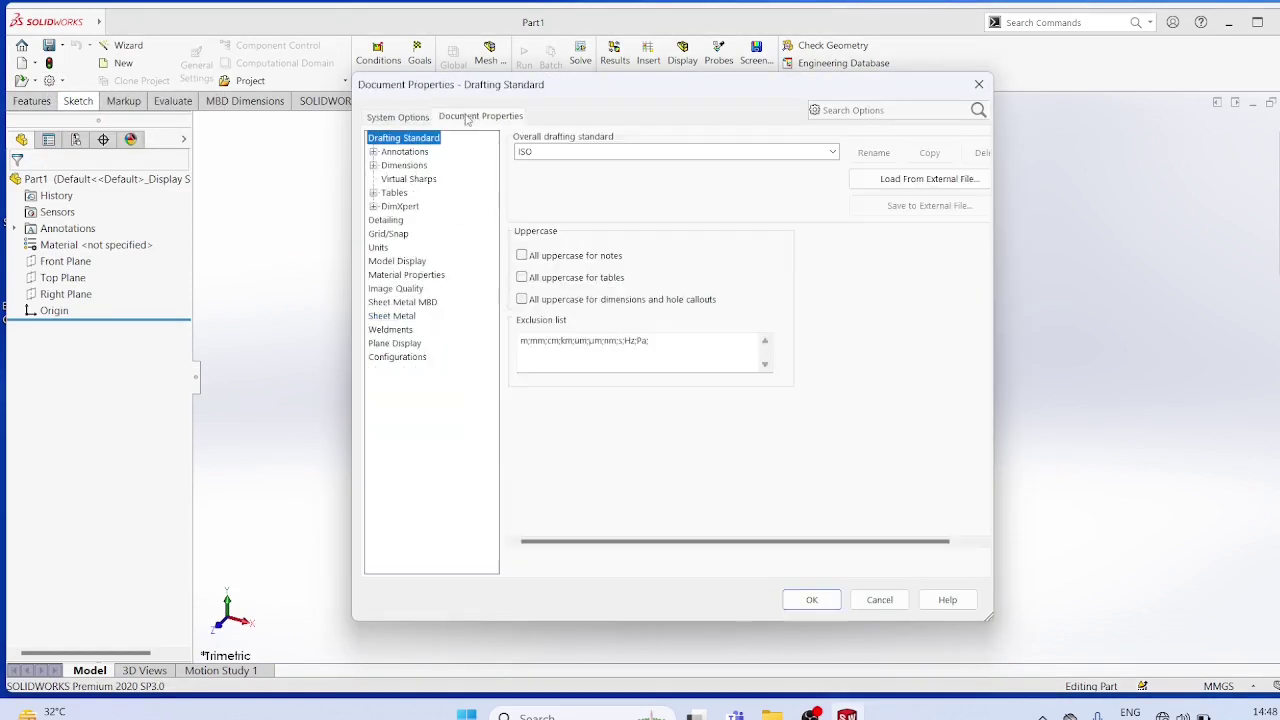
left_click(380, 247)
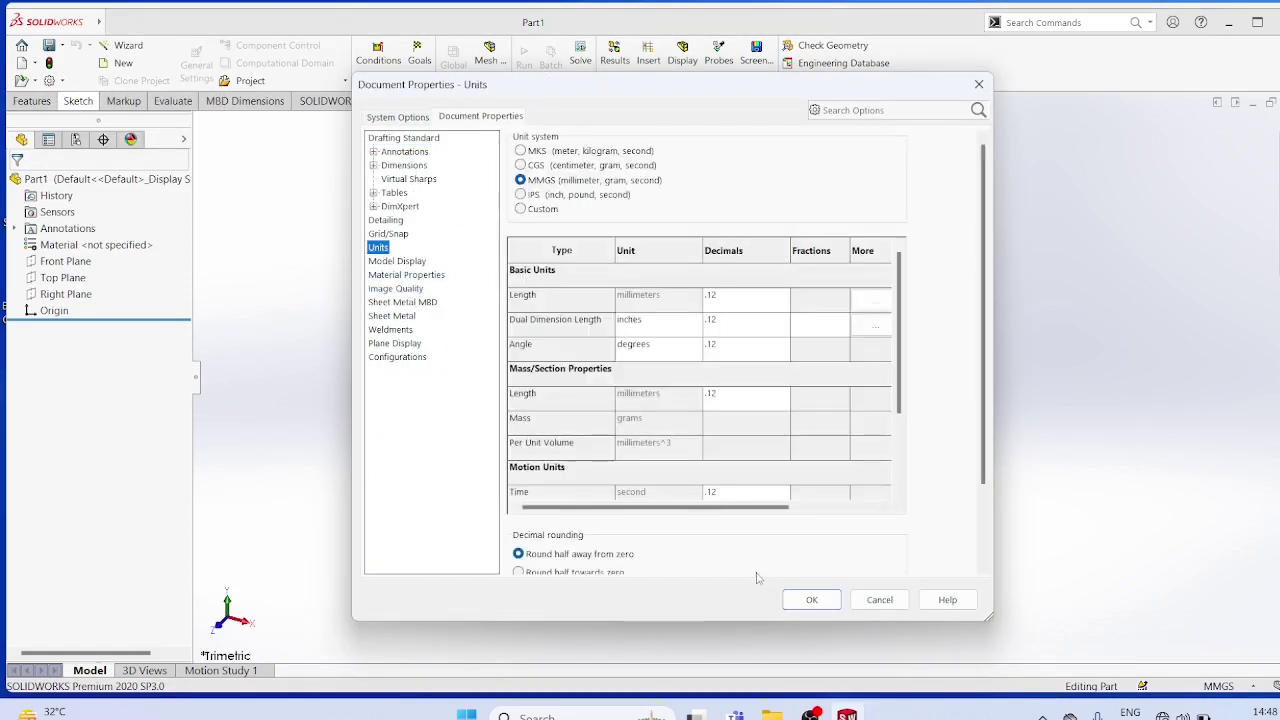
left_click(811, 599)
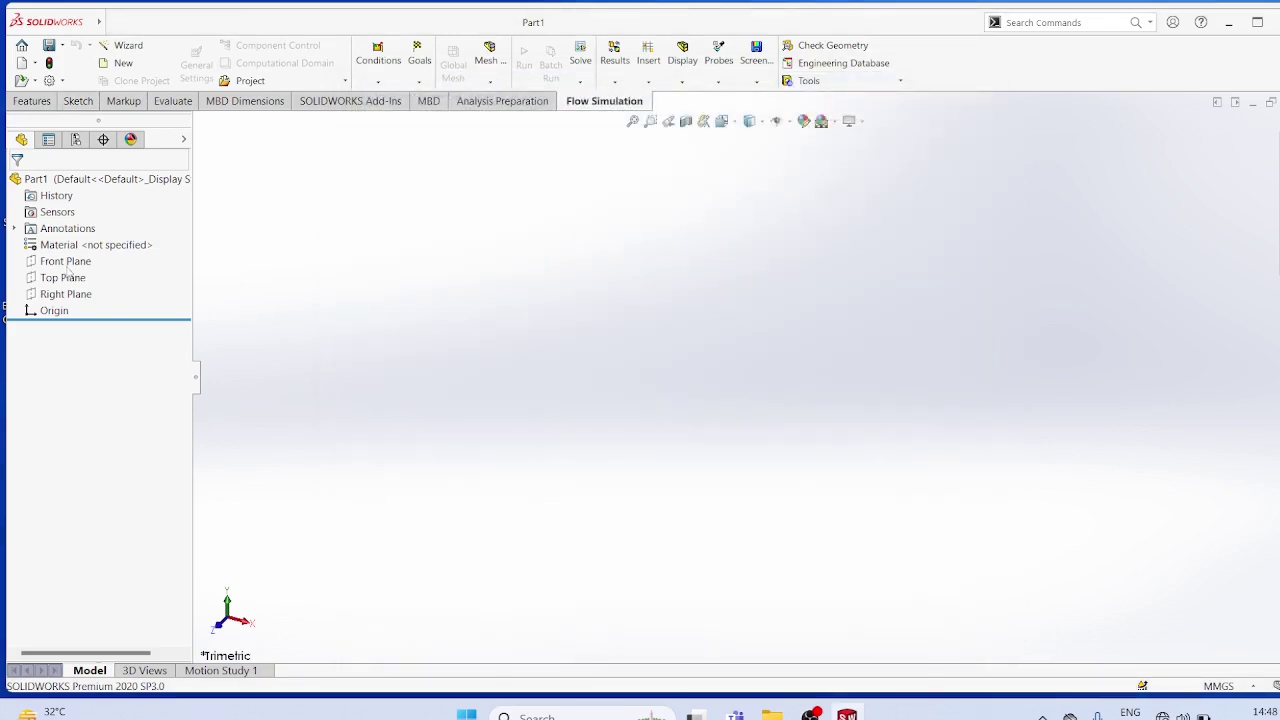
left_click(65, 261)
- Facing the Front Plane, sketch a 46 mm-radius circle centred on the origin
left_click(138, 250)
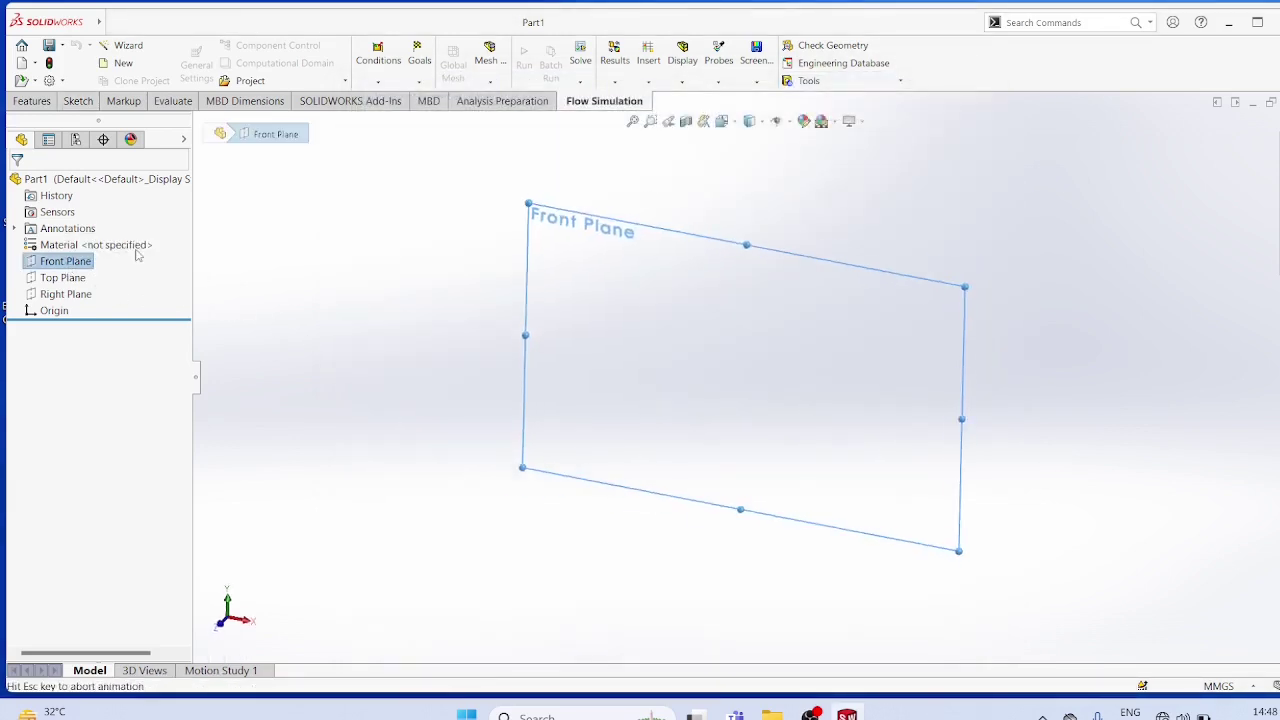
left_click(78, 101)
left_click(263, 45)
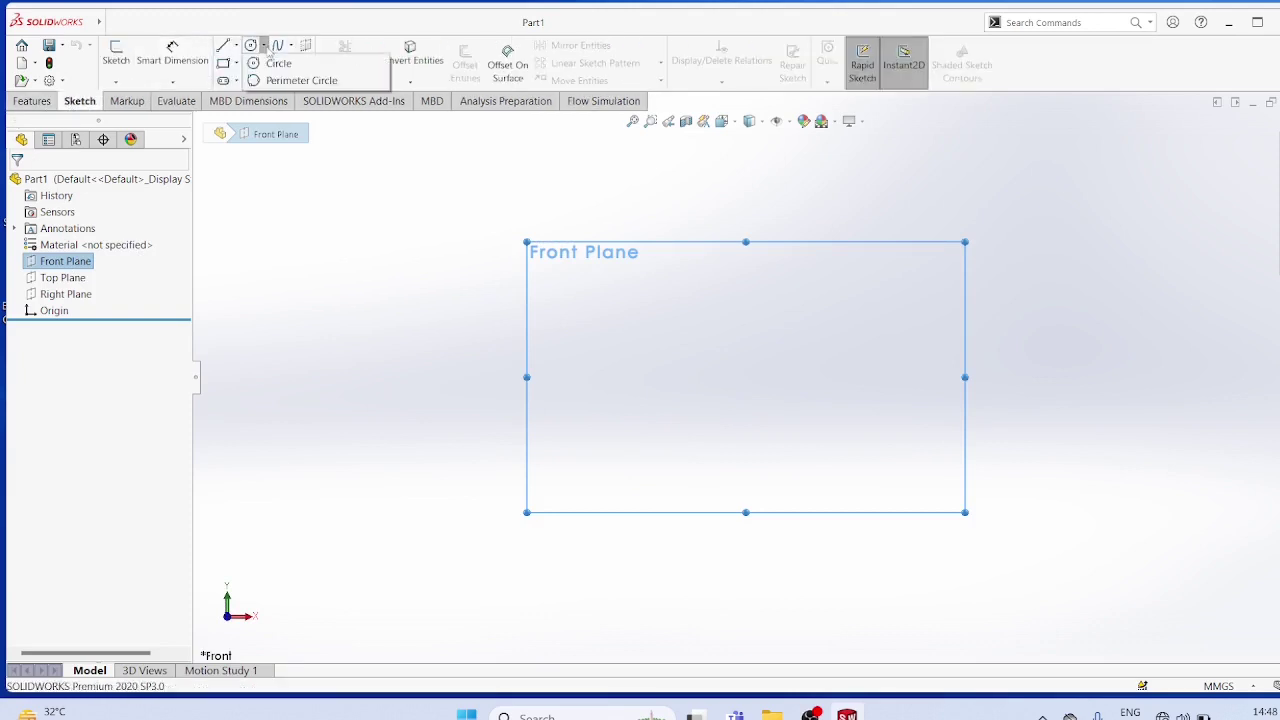
left_click(268, 63)
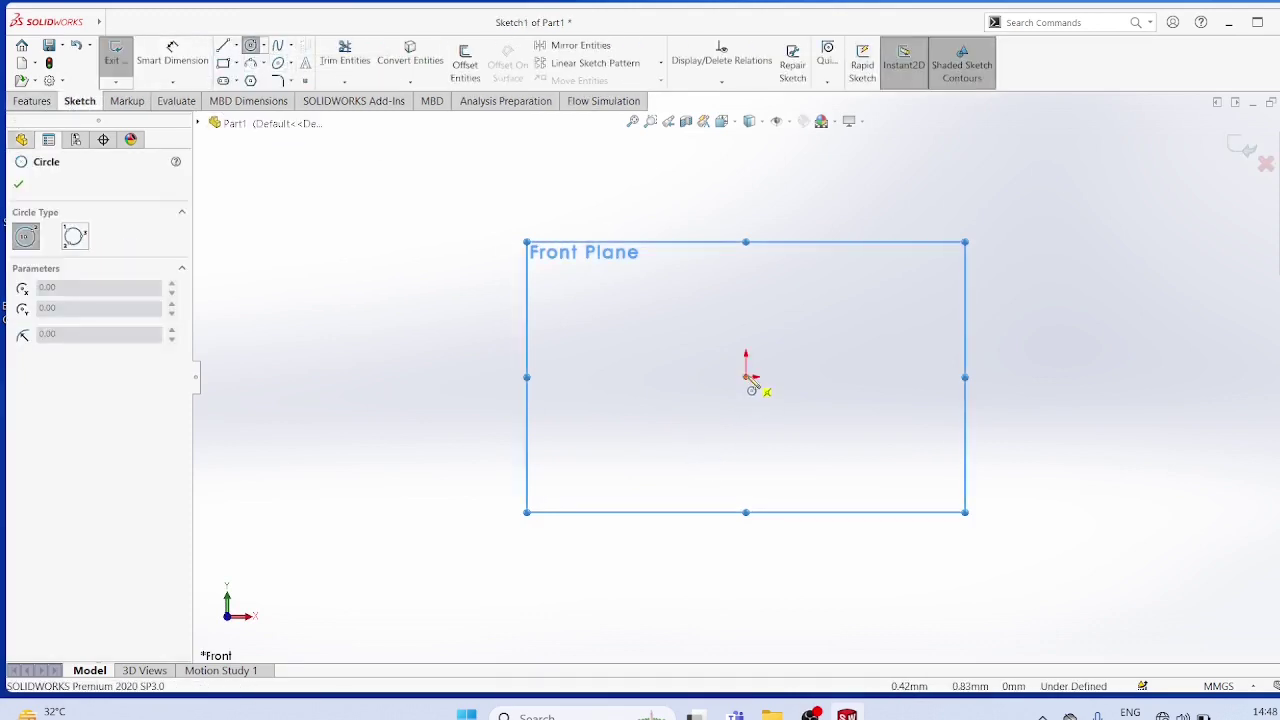
left_click(746, 377)
left_click(770, 456)
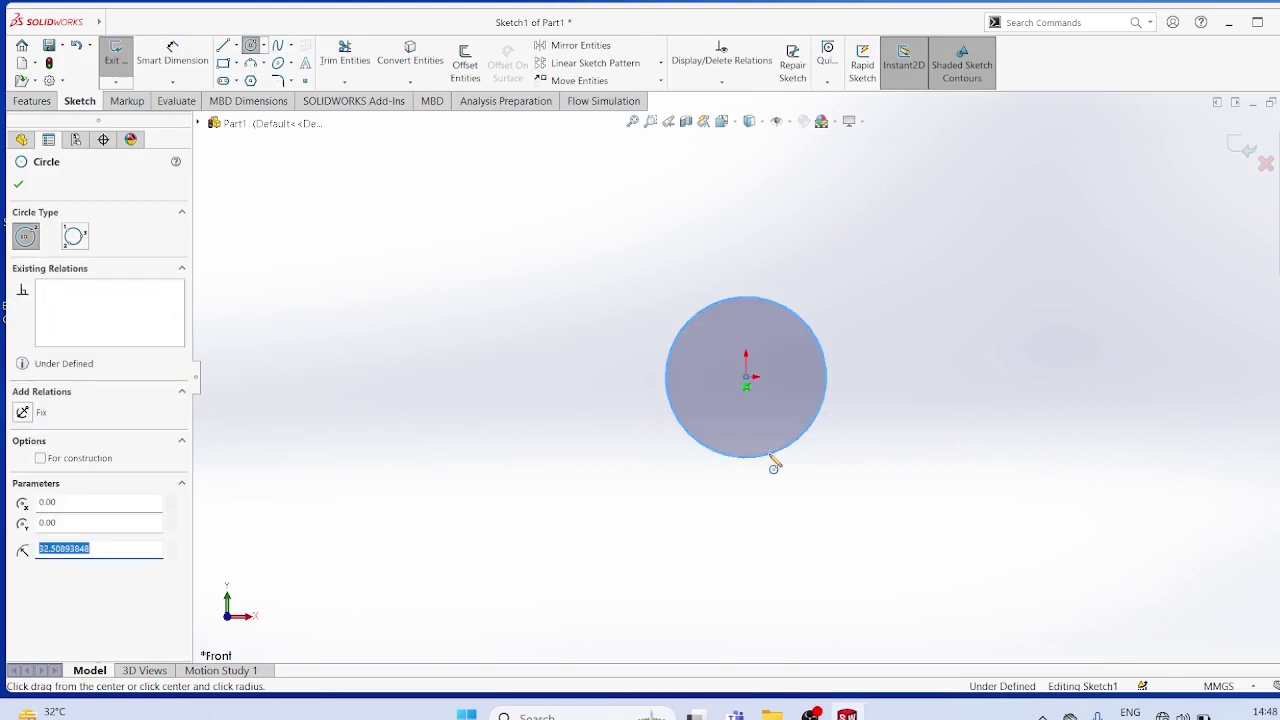
type("46")
key("Return")
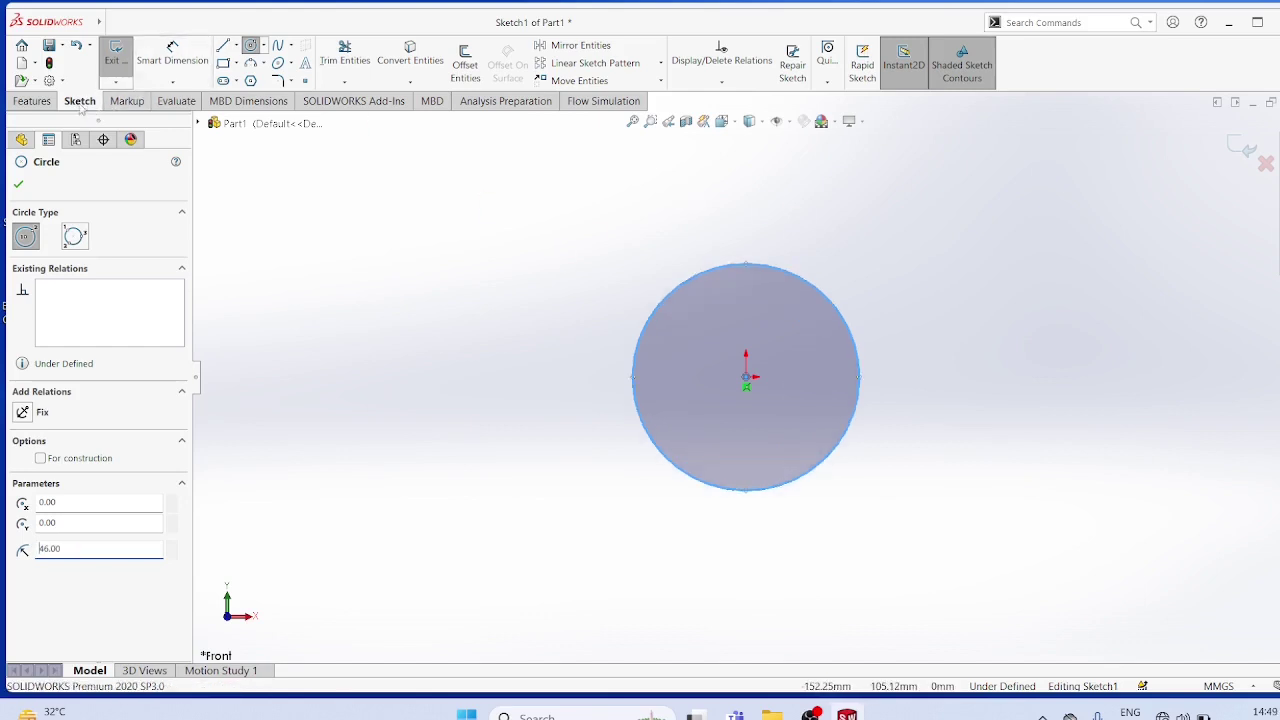
left_click(262, 46)
left_click(280, 62)
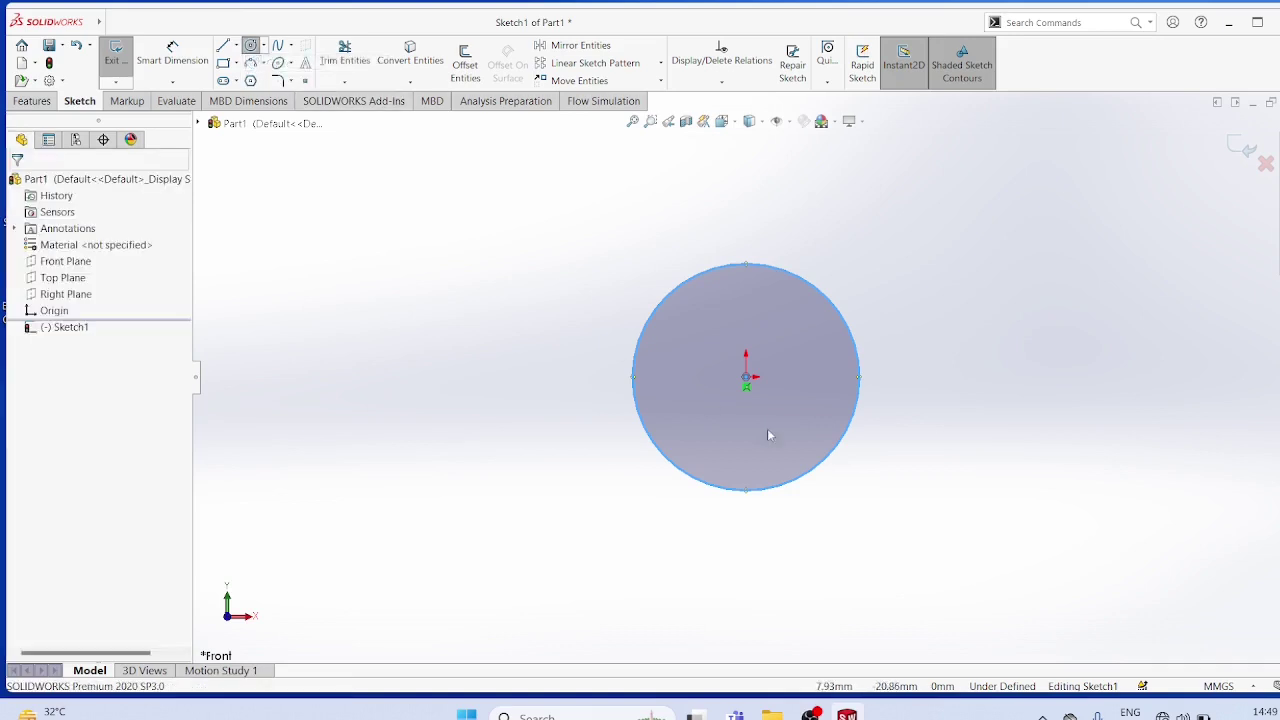
- Add a concentric outer circle of 60 mm radius at the origin
left_click(747, 387)
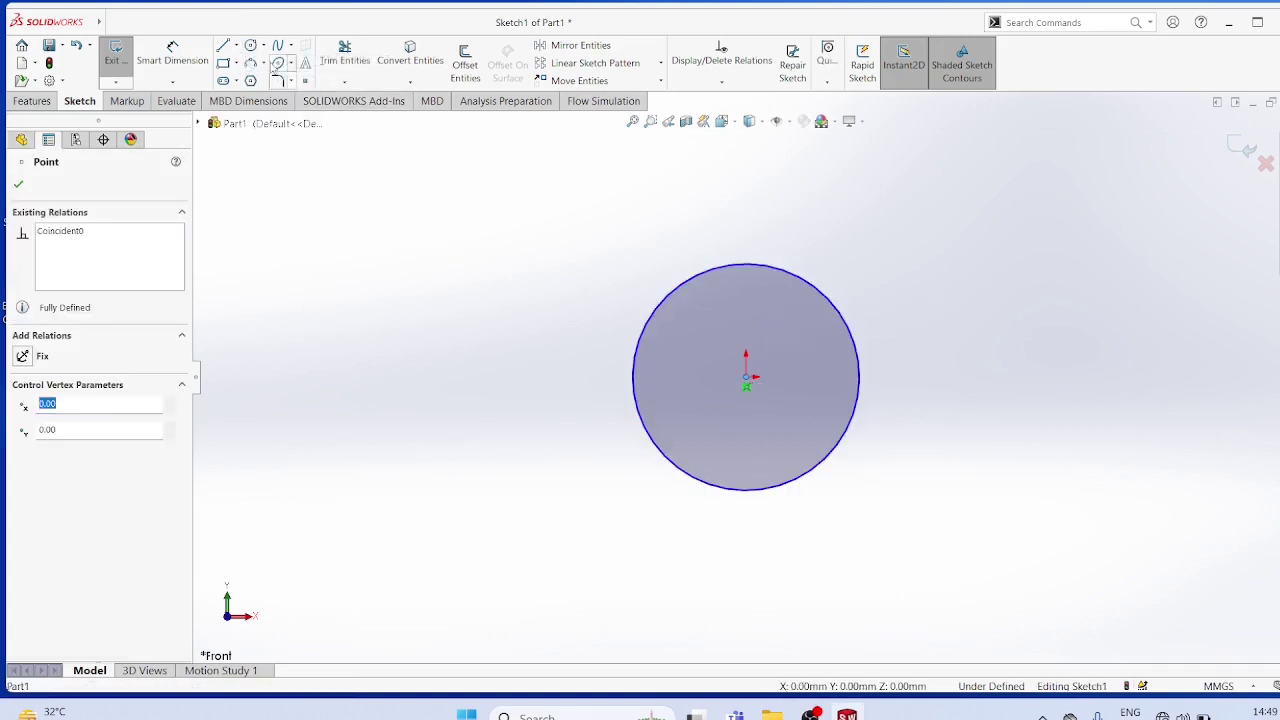
left_click(262, 46)
left_click(280, 63)
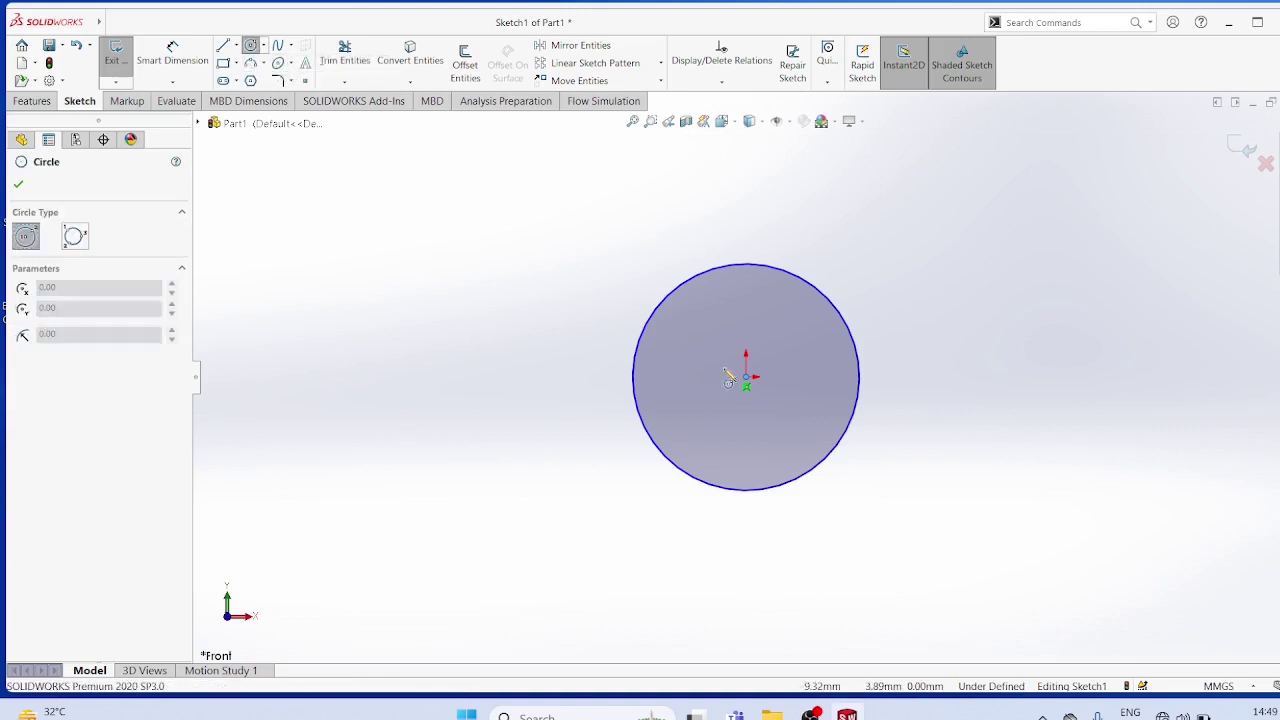
left_click(747, 378)
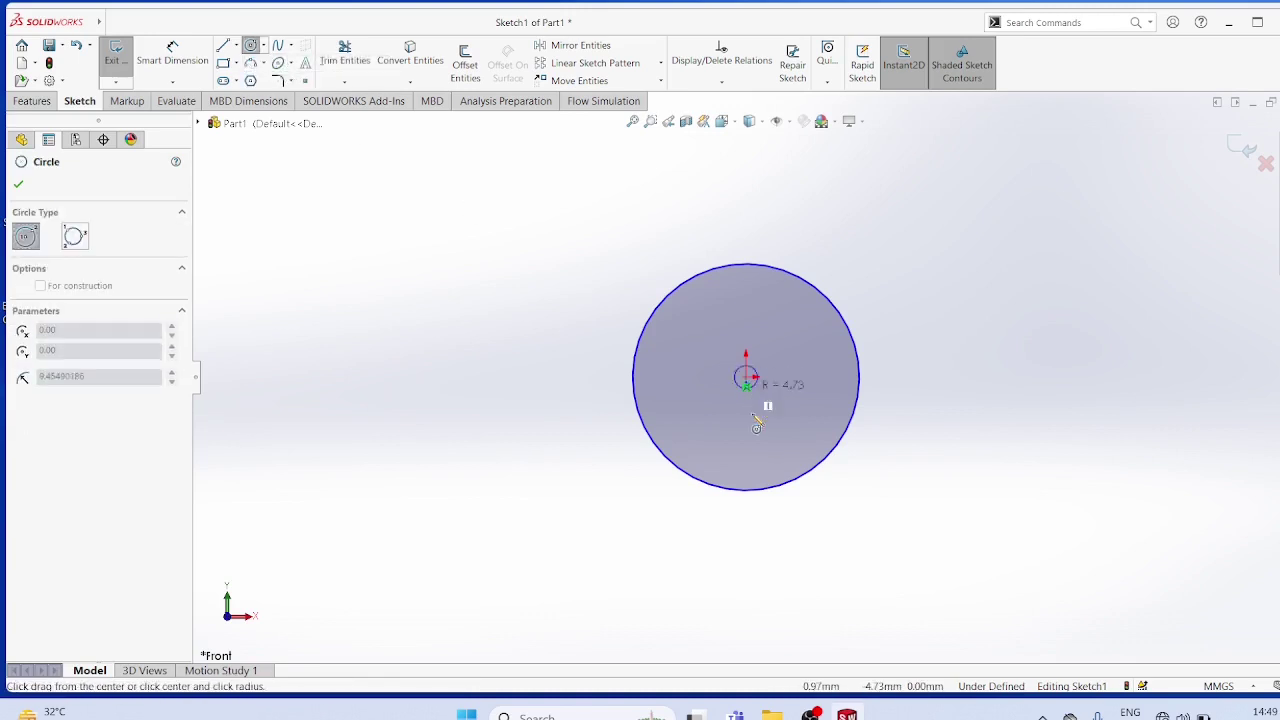
left_click(797, 532)
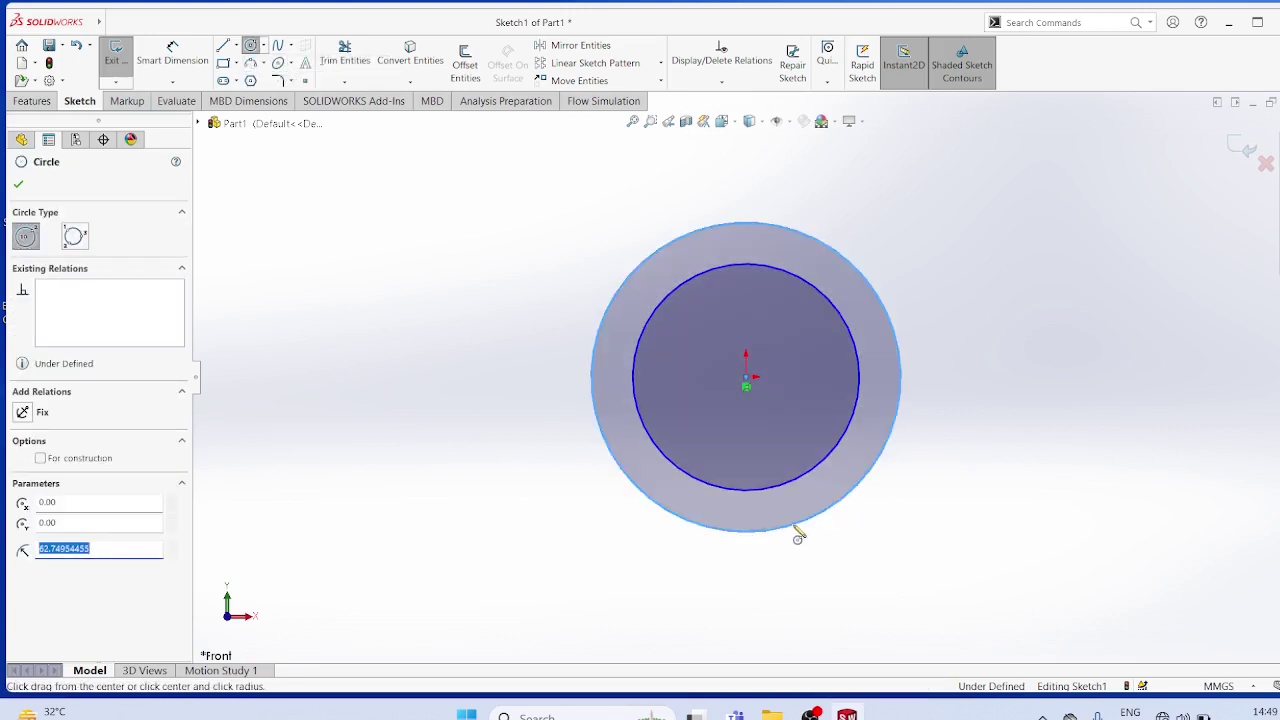
type("60")
key("Return")
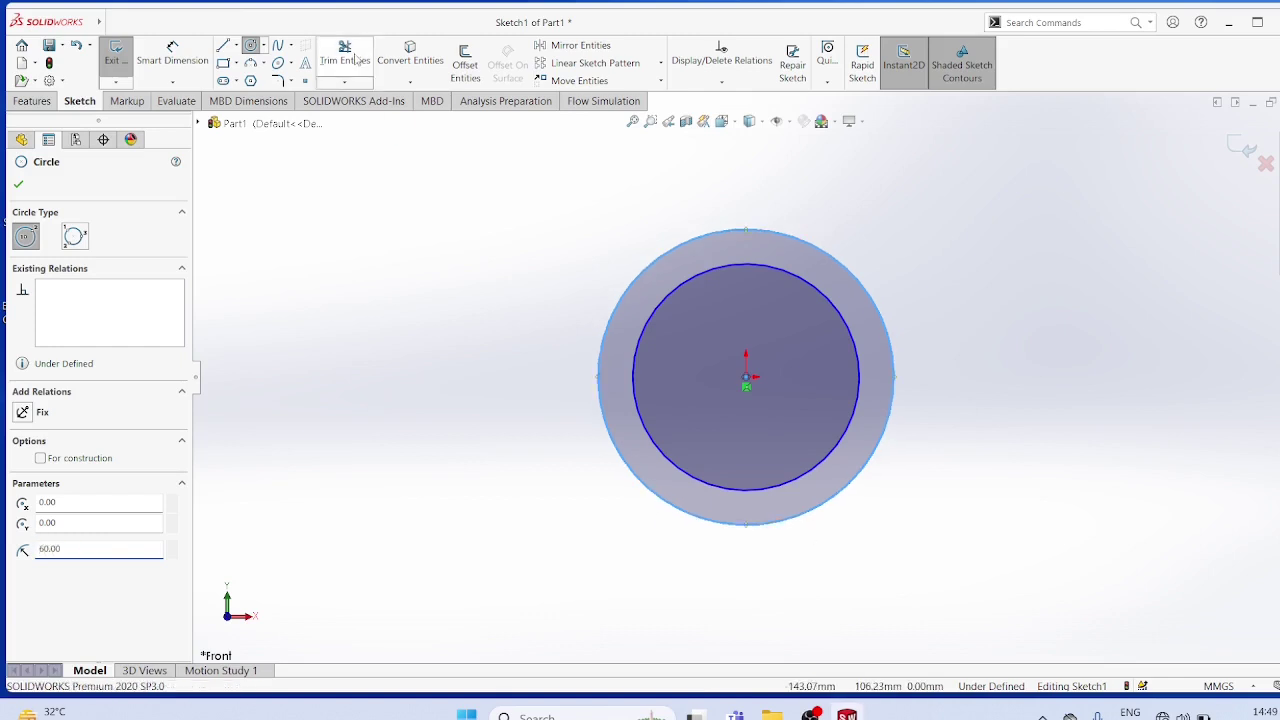
left_click(33, 101)
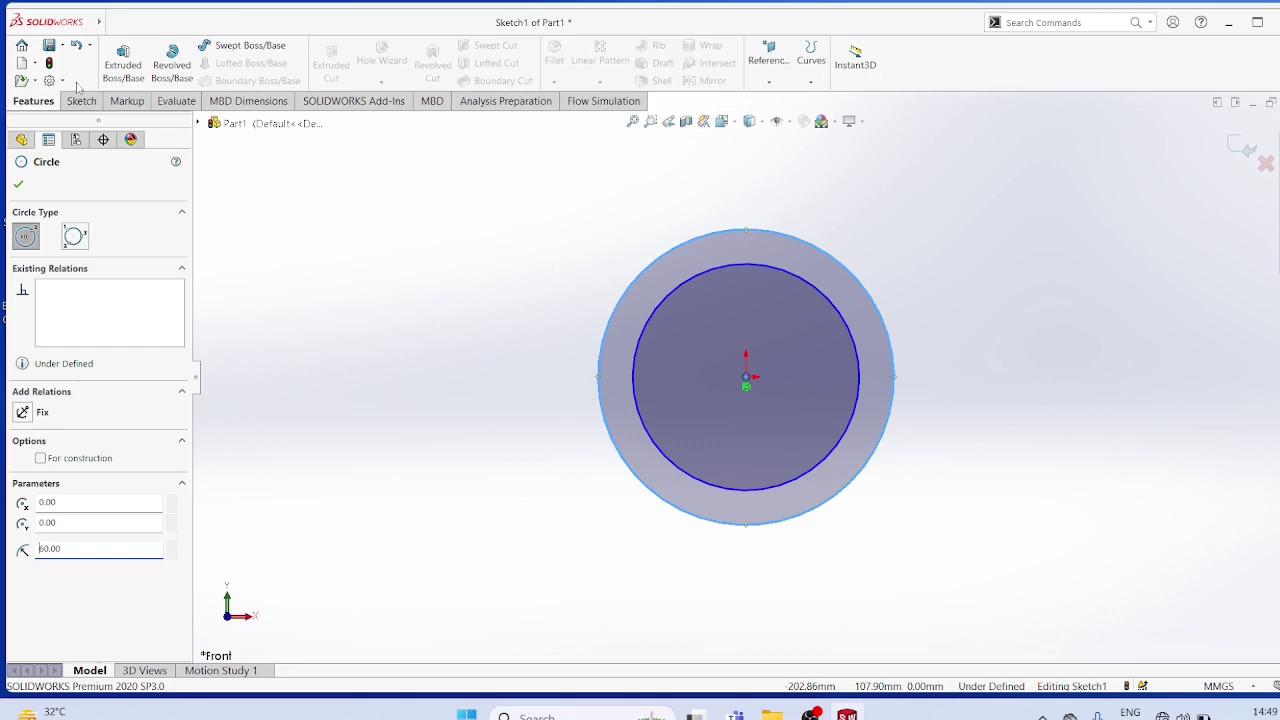
- Extrude the two-circle ring sketch blind 60 mm into a hollow tube
left_click(128, 82)
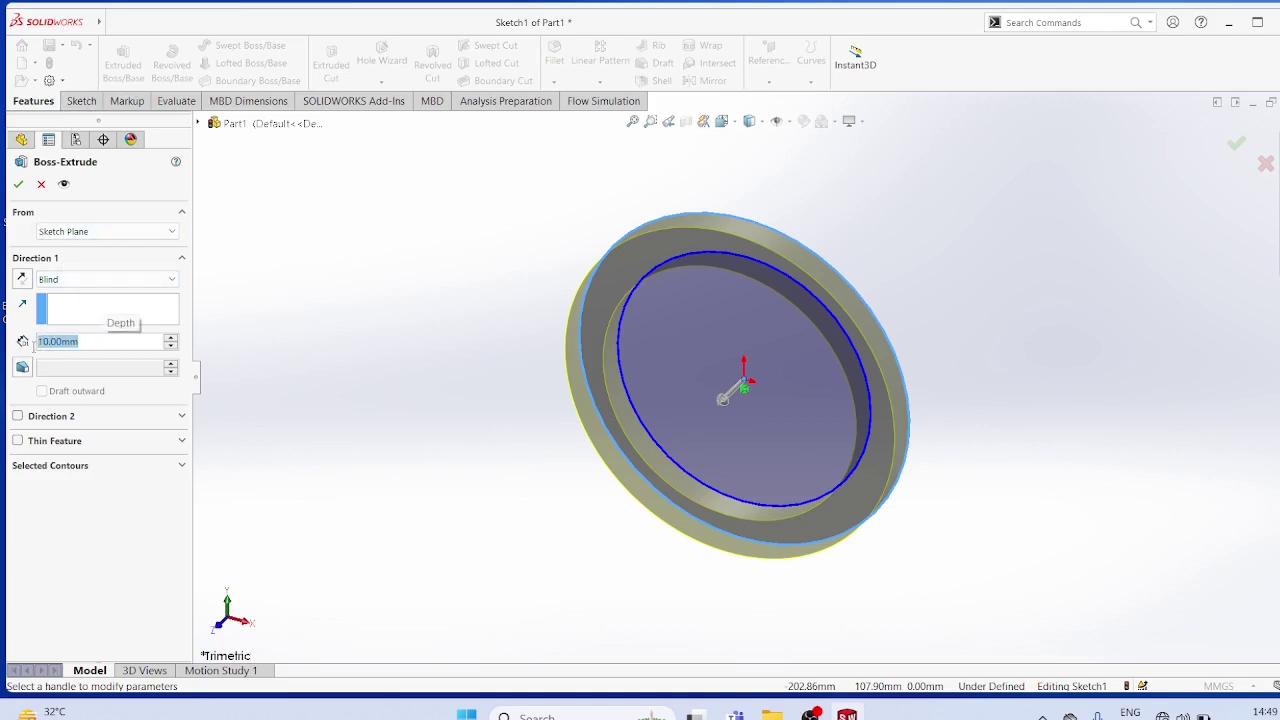
type("60")
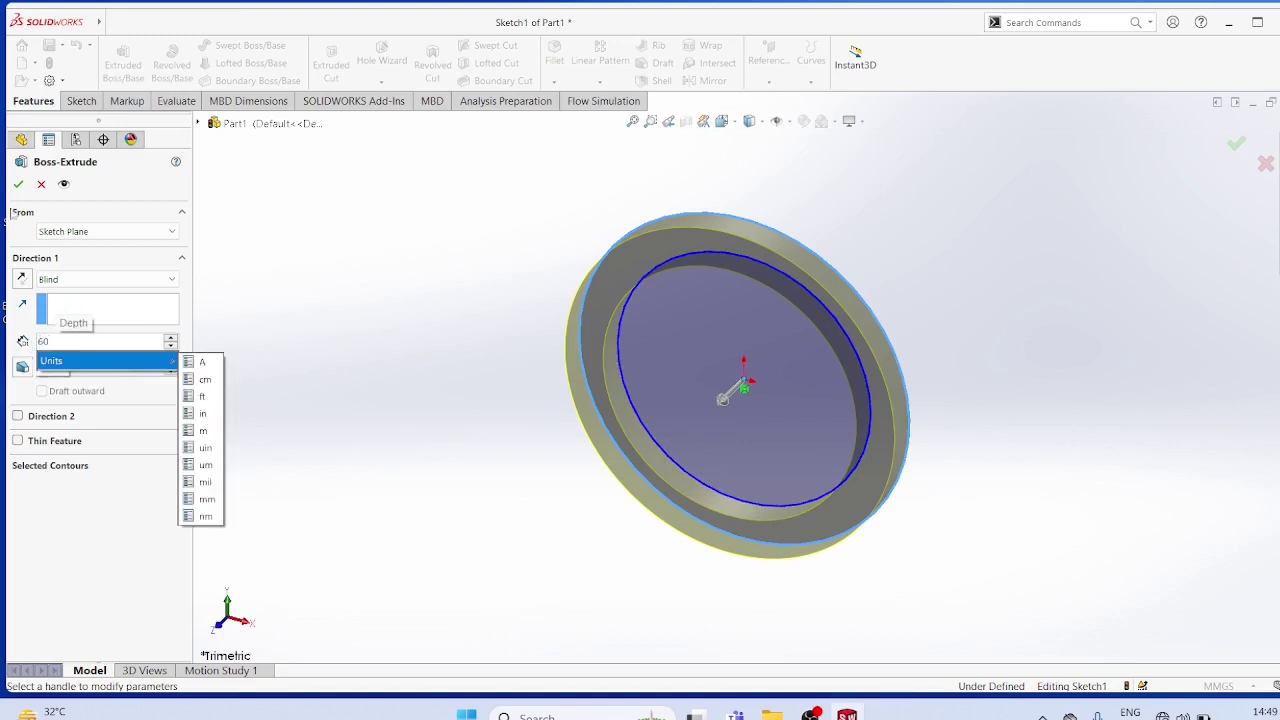
key("Return")
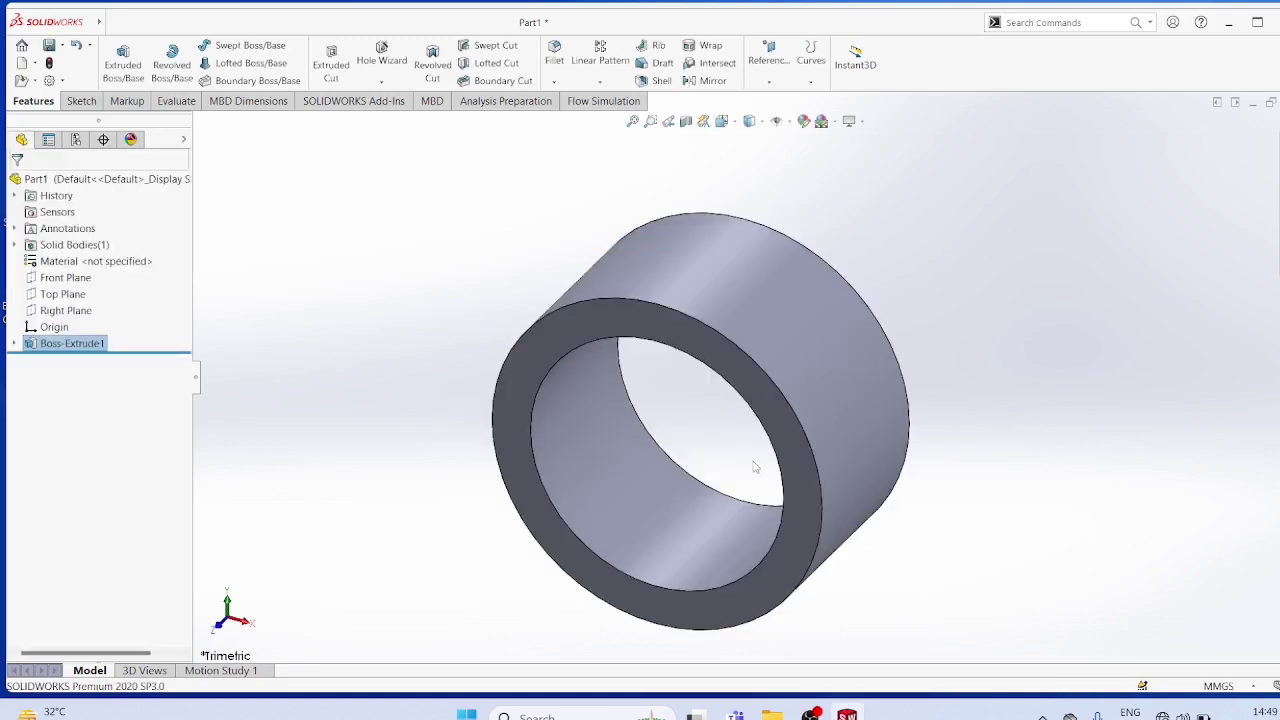
- Orbit the tube and set the view normal to the Right Plane to see it side-on
middle_click_drag(756, 466, 790, 398)
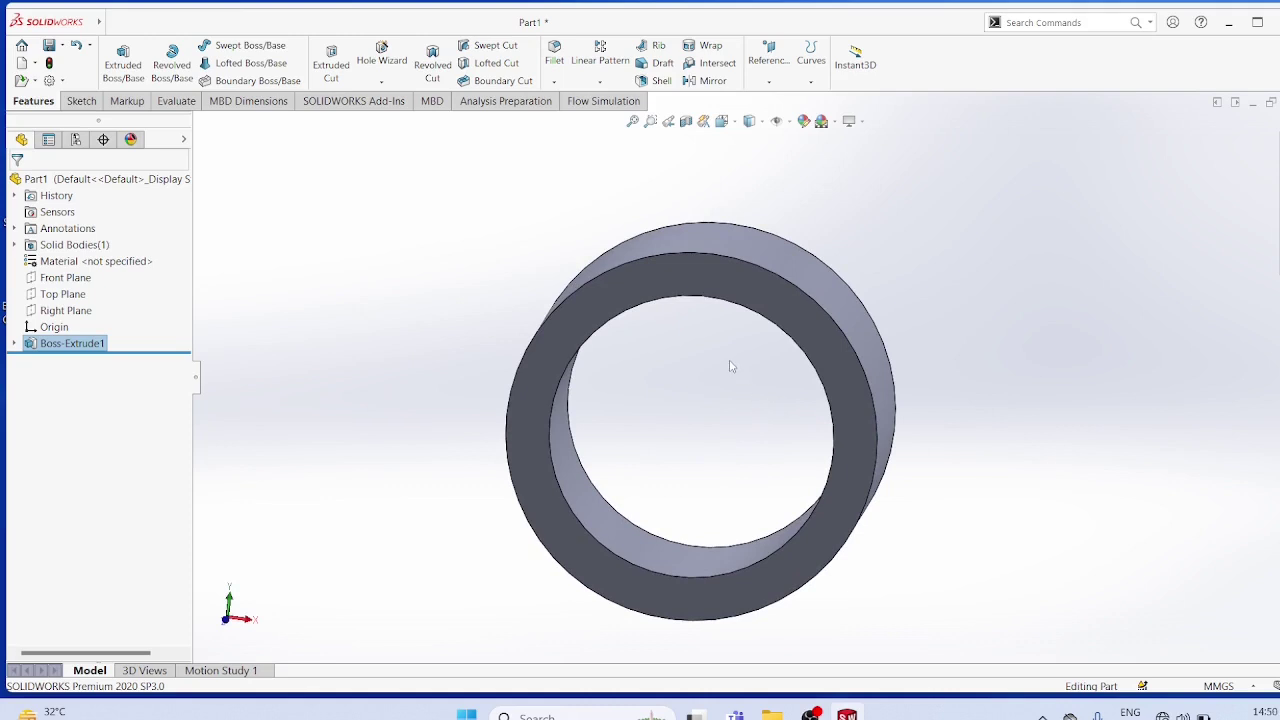
left_click(57, 281)
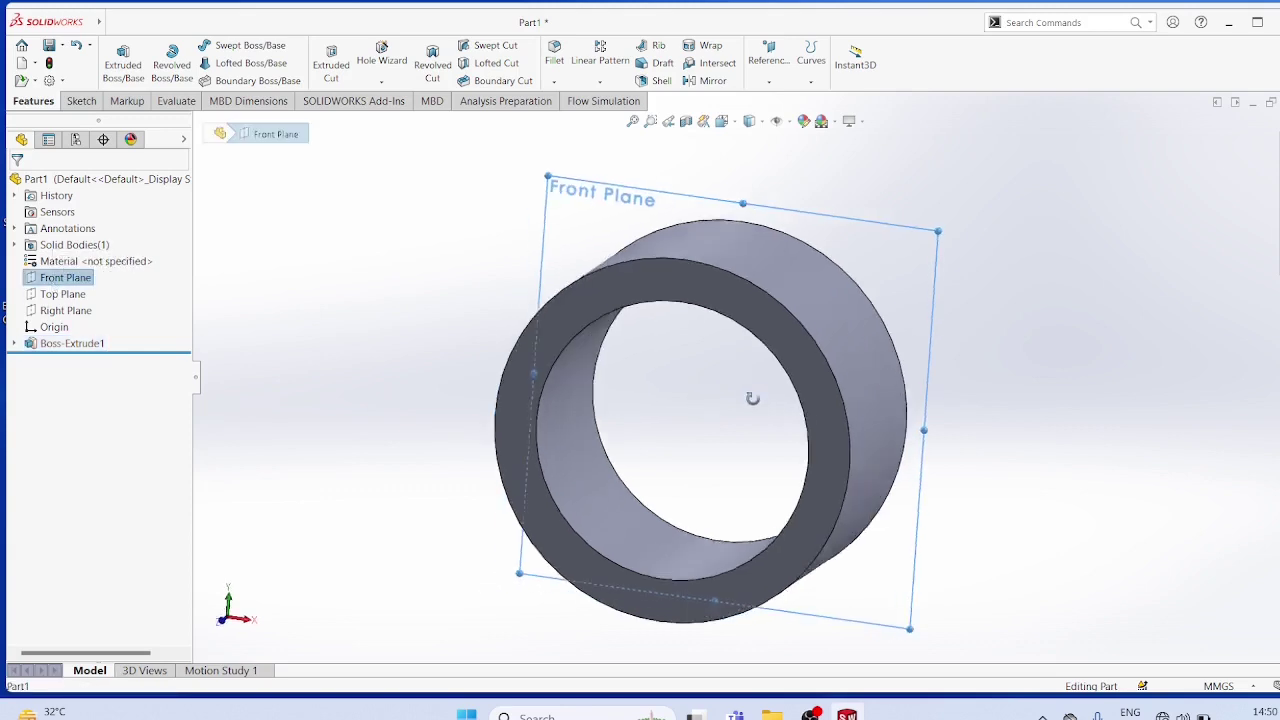
middle_click_drag(776, 389, 720, 403)
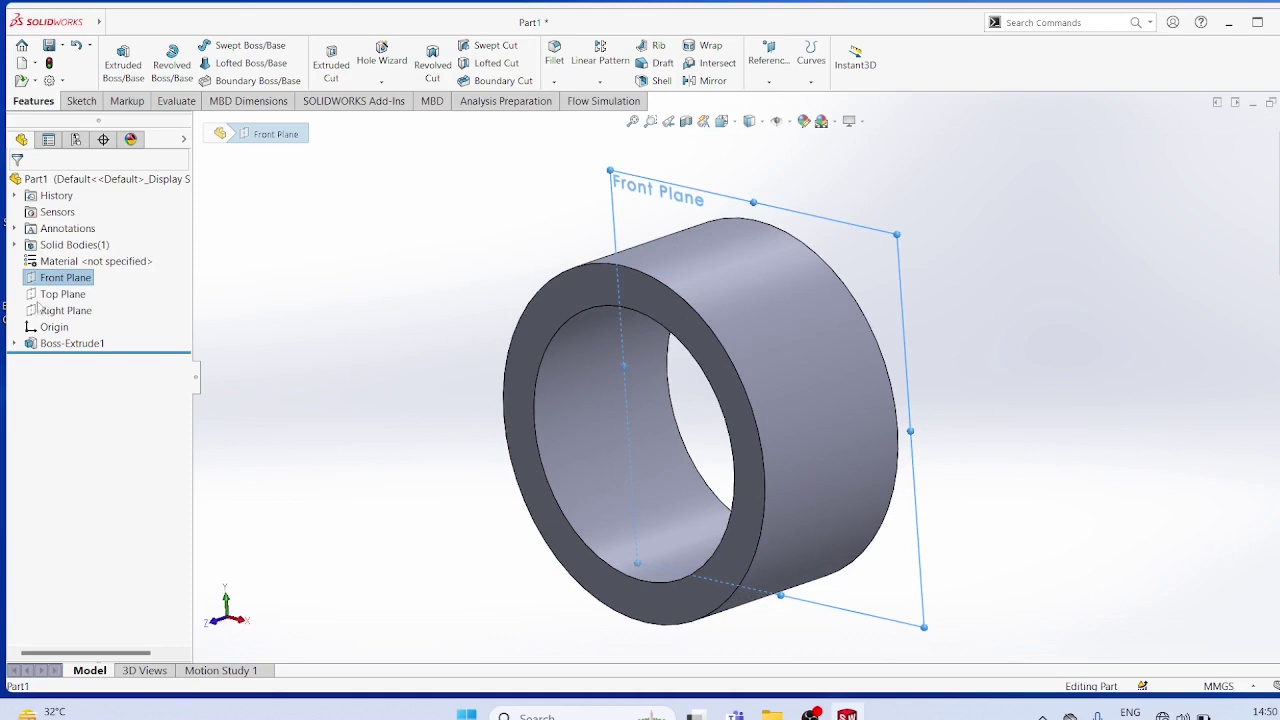
left_click(45, 296)
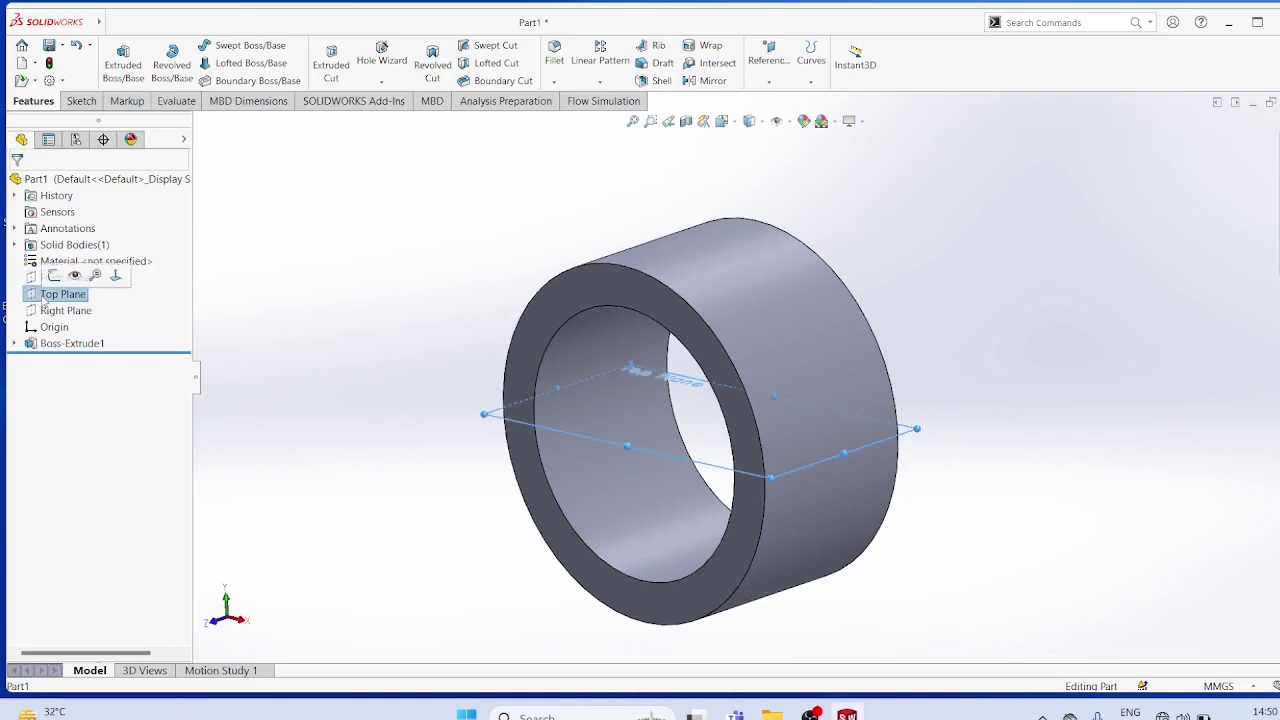
left_click(48, 311)
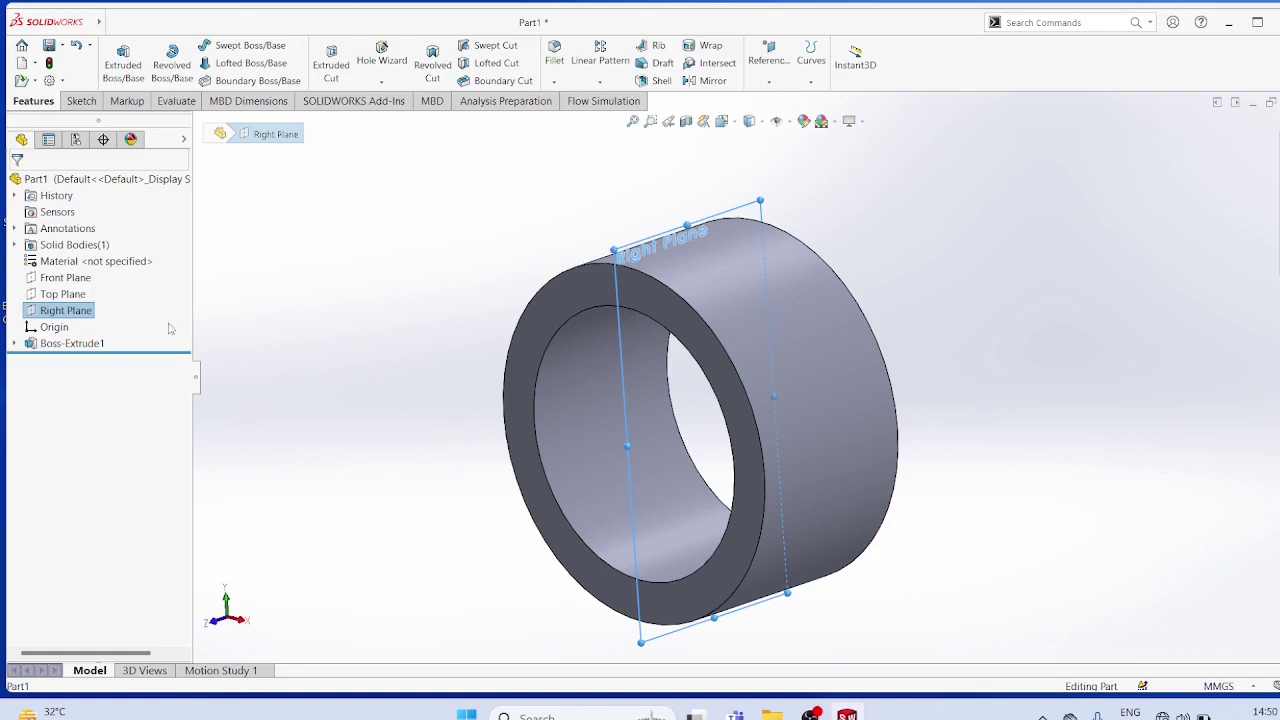
right_click(52, 314)
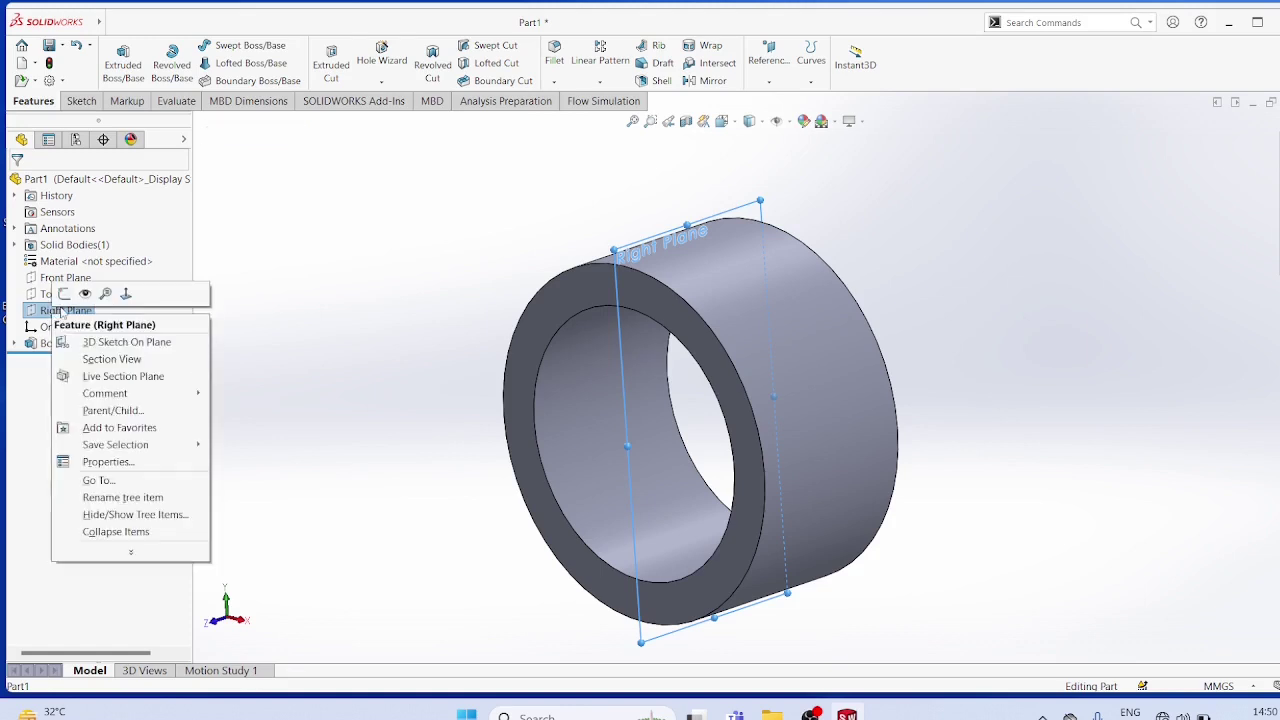
left_click(124, 305)
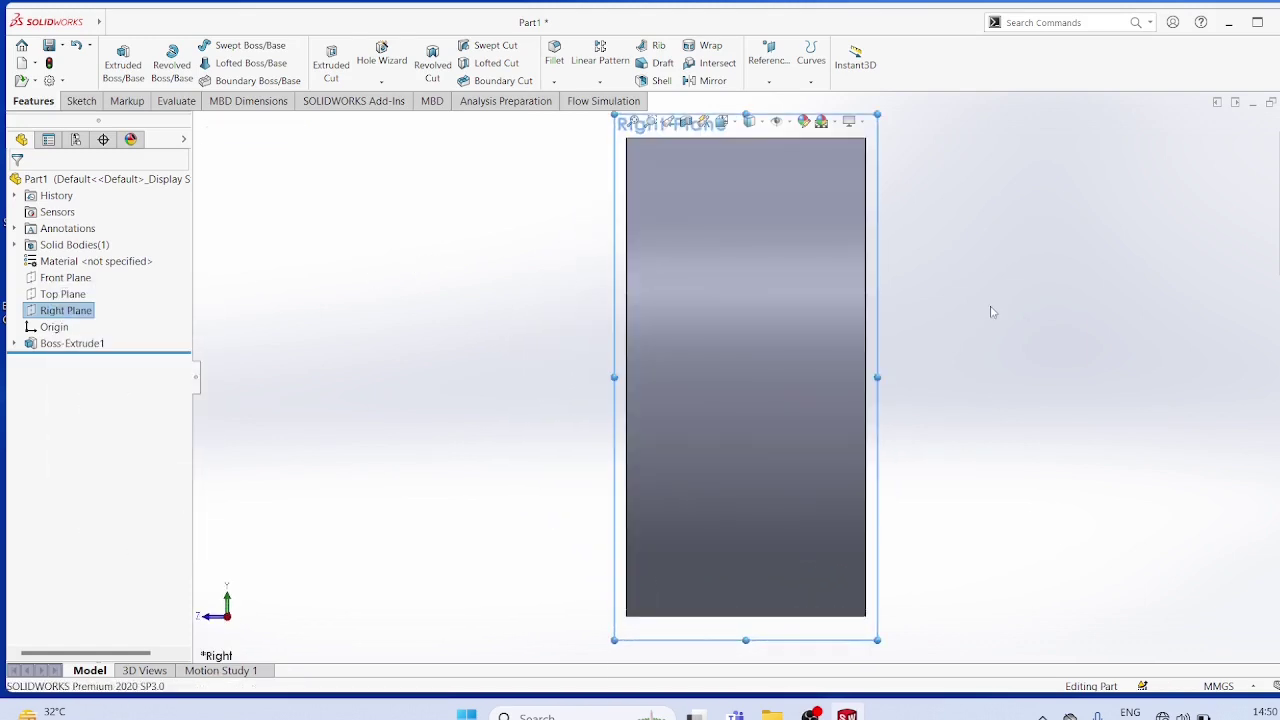
- On the Right Plane, sketch a 15 mm-radius circle centred just above the tube's top edge
key("f")
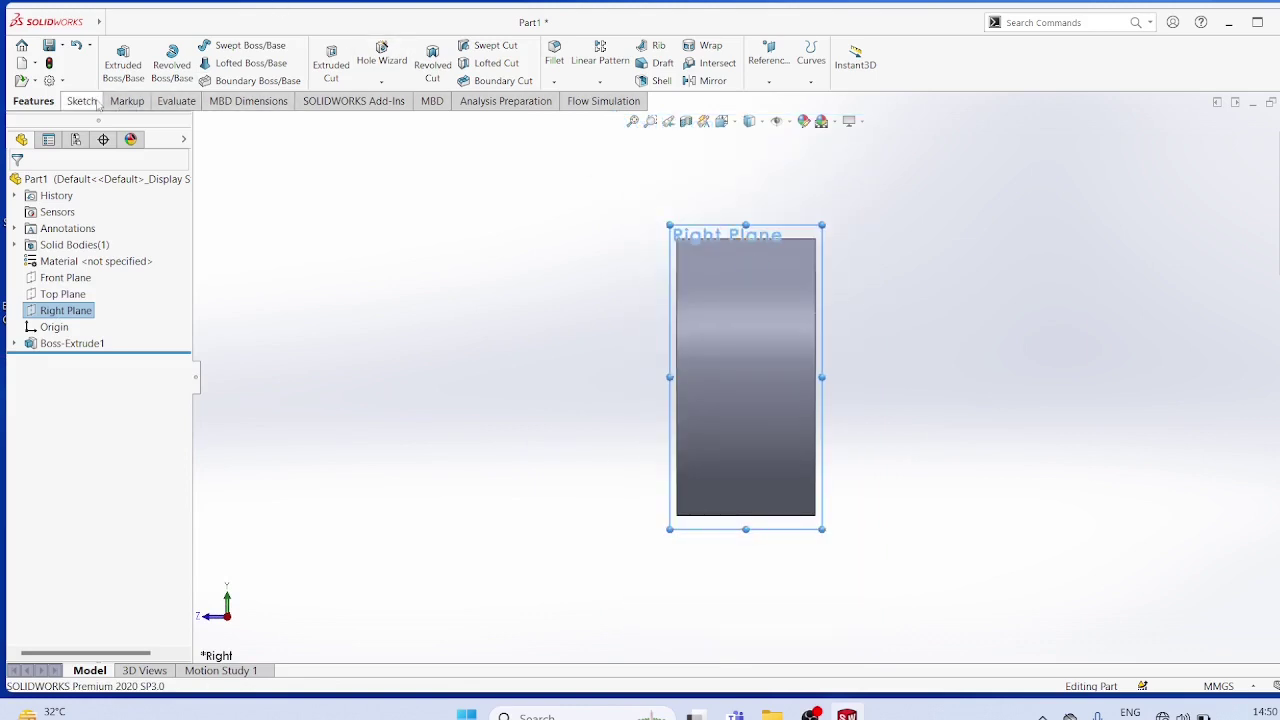
left_click(90, 101)
left_click(262, 46)
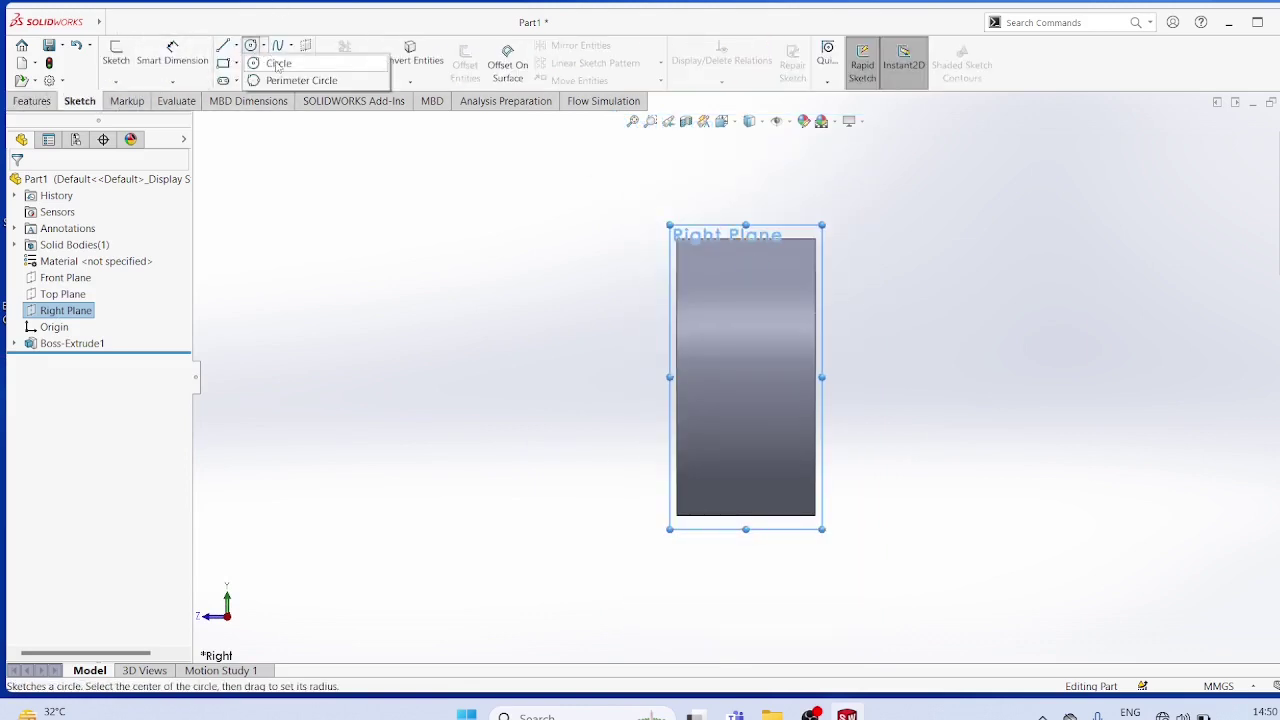
left_click(280, 63)
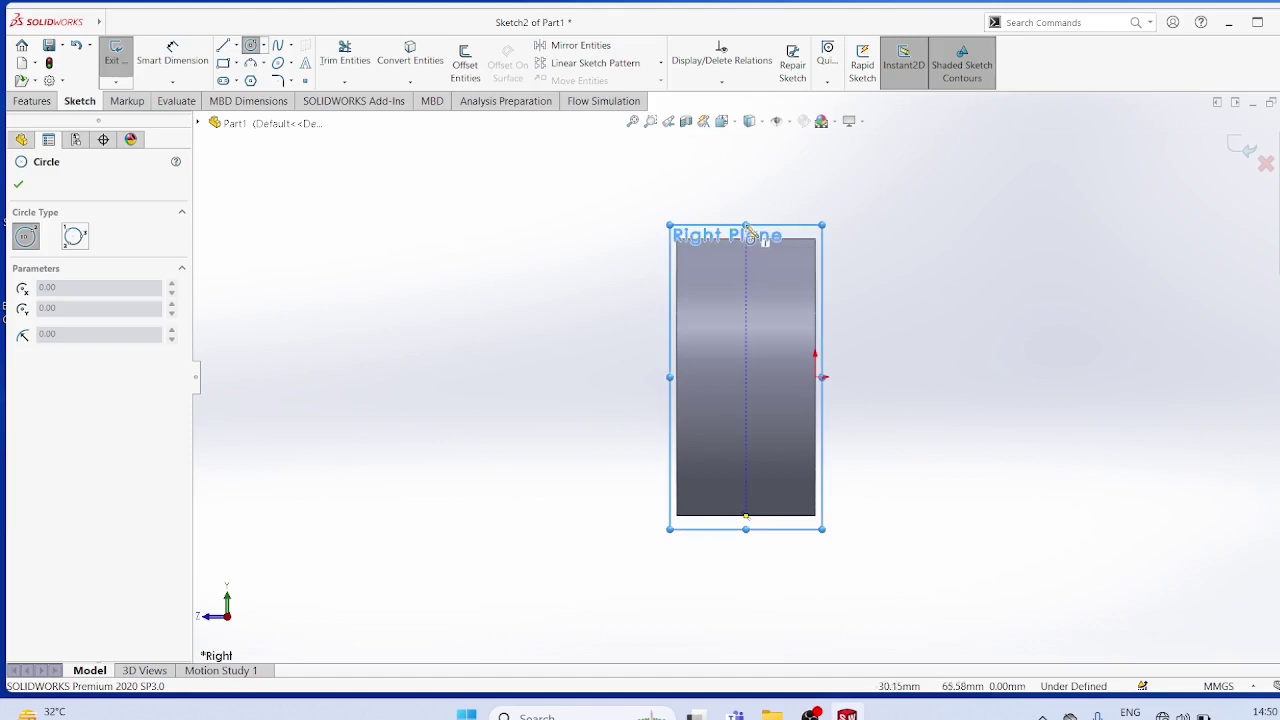
left_click(745, 201)
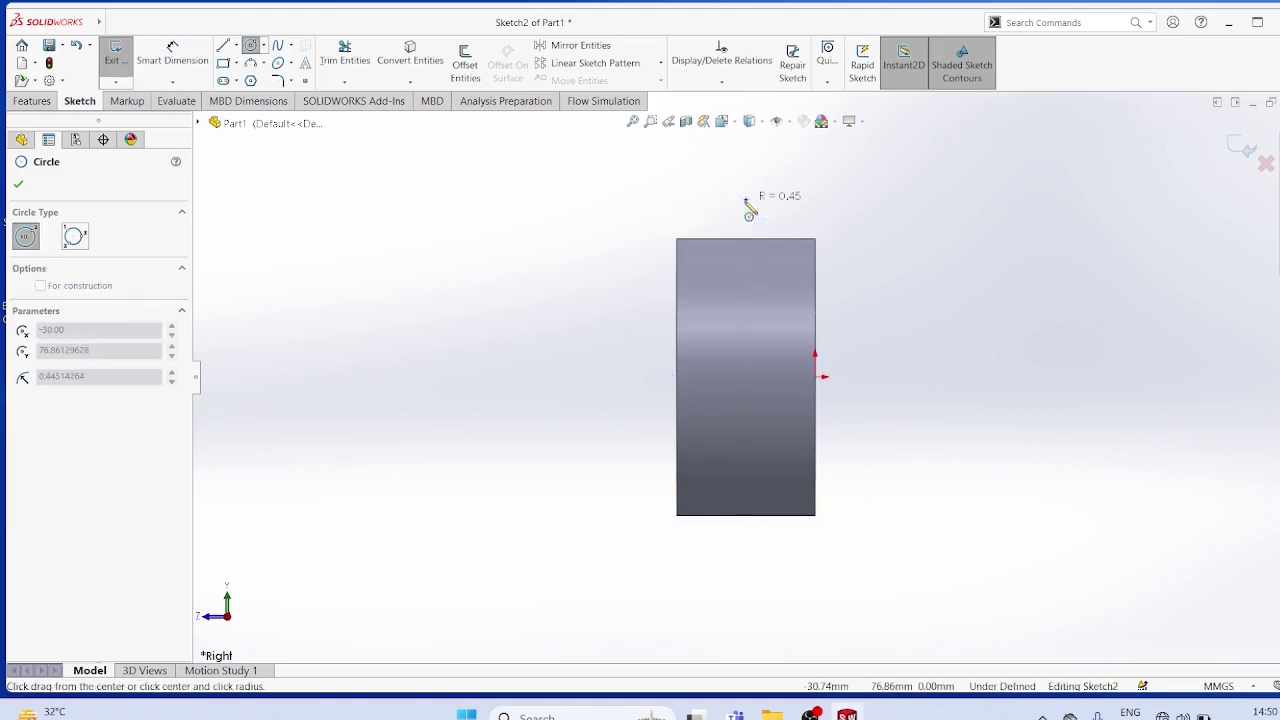
left_click(764, 250)
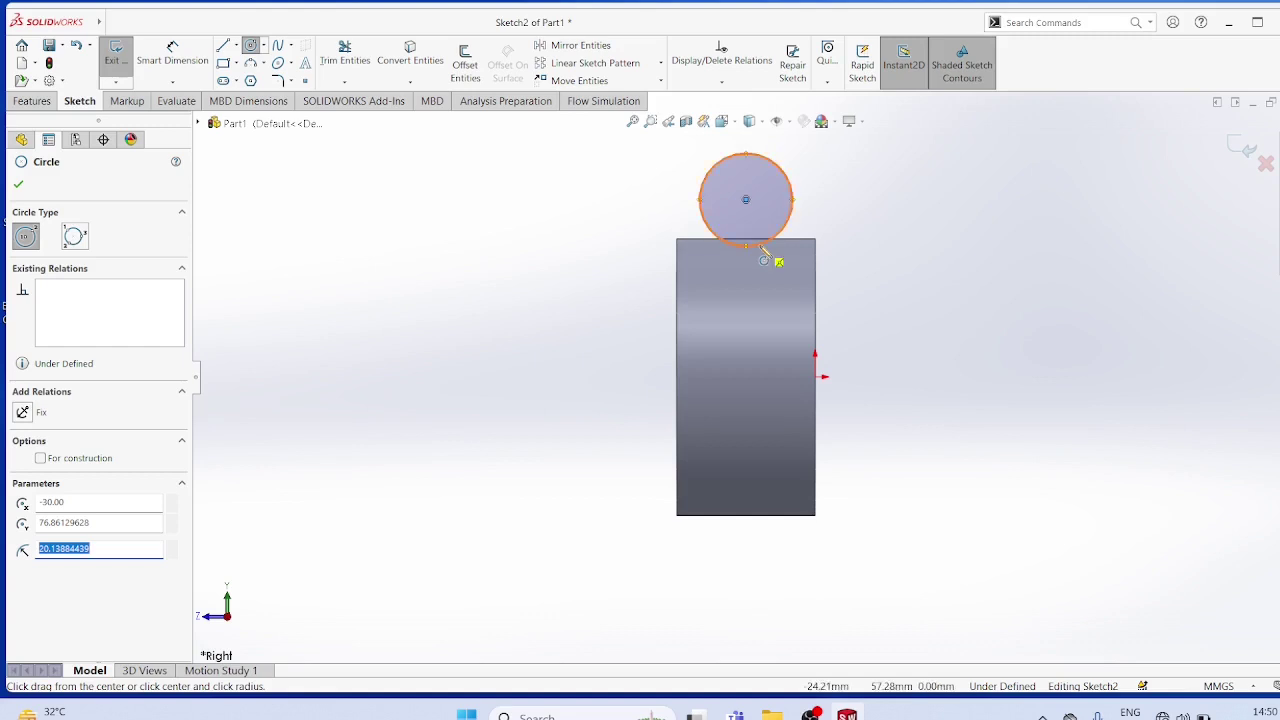
type("15")
key("Return")
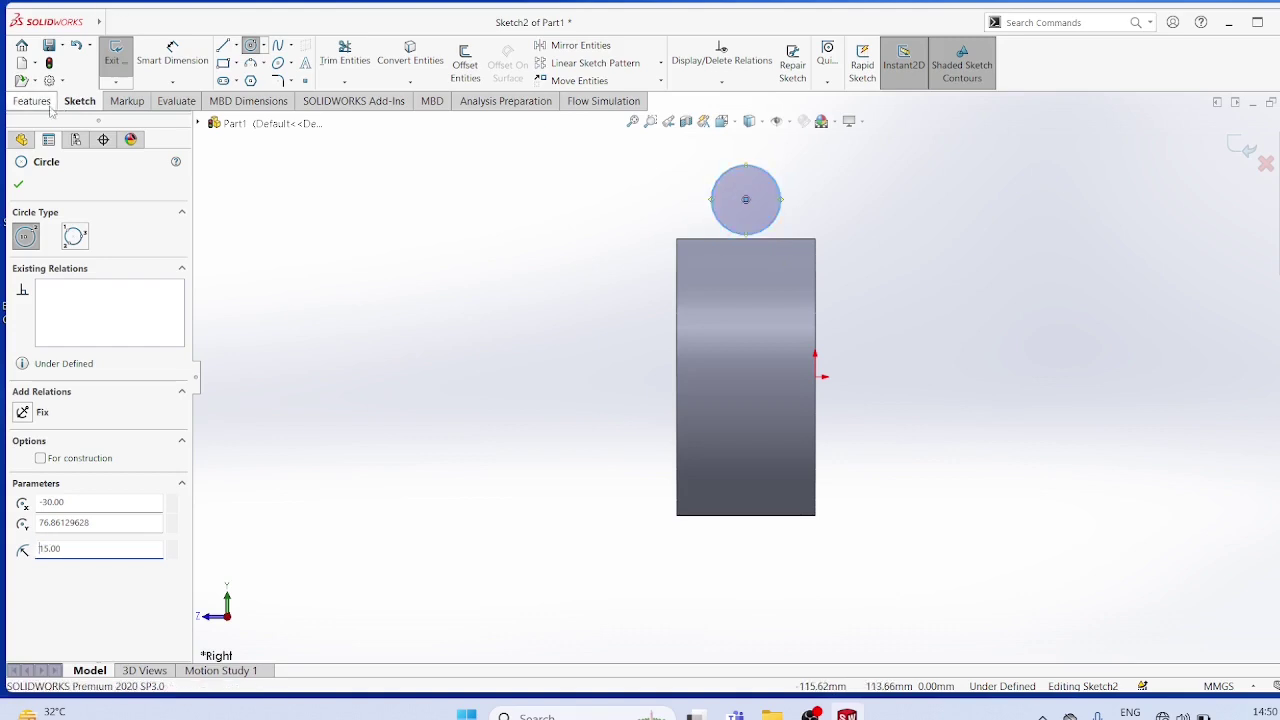
left_click(172, 82)
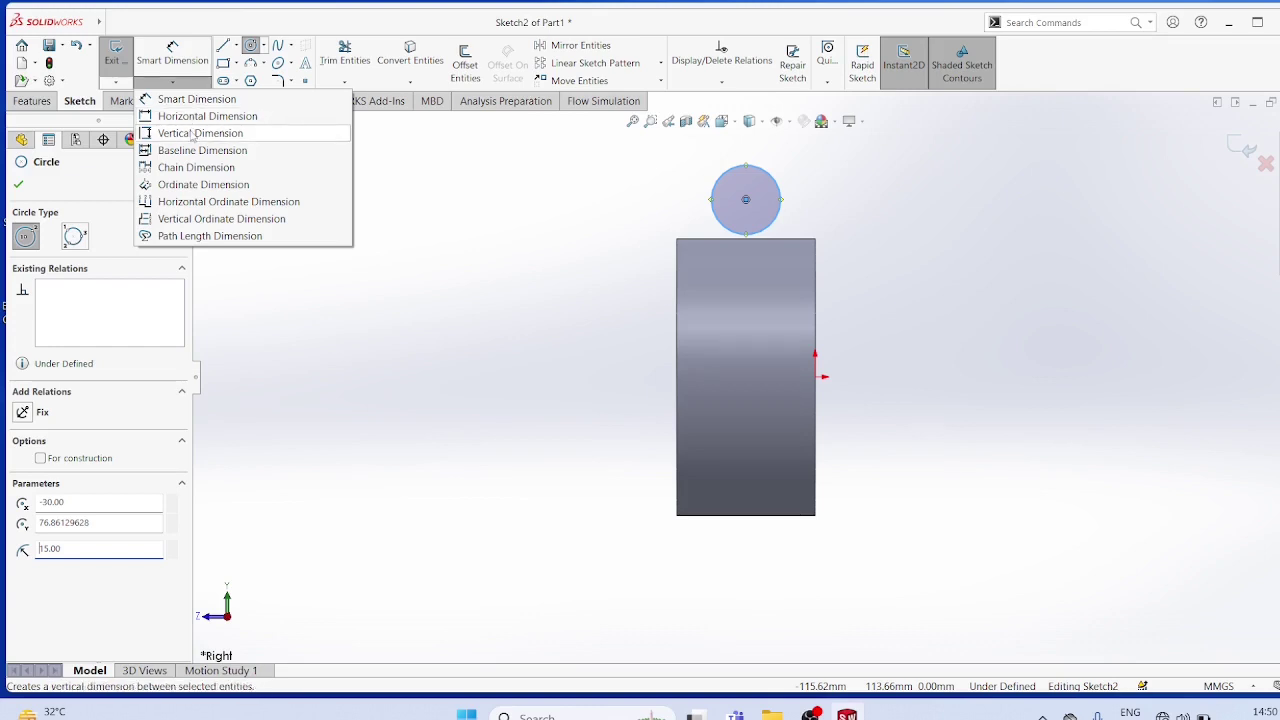
left_click(193, 135)
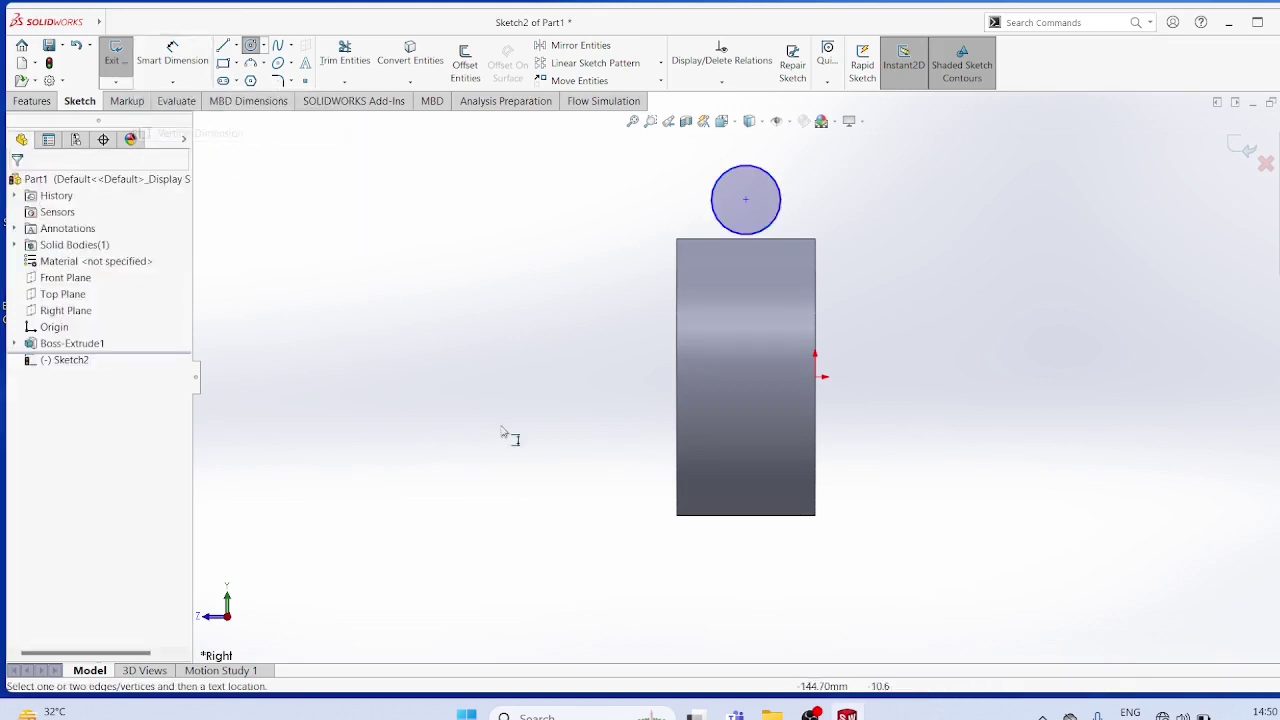
- Dimension the circle centre 122 mm vertically above the part's bottom edge
left_click(756, 516)
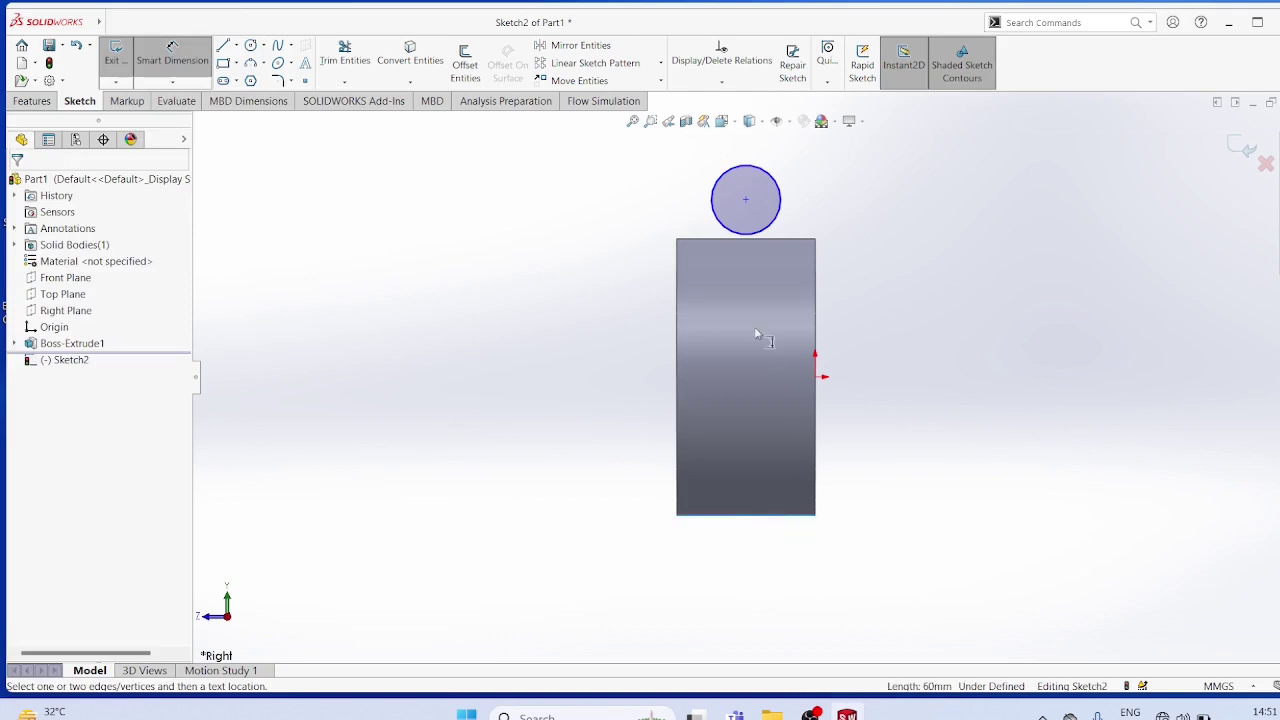
left_click(747, 201)
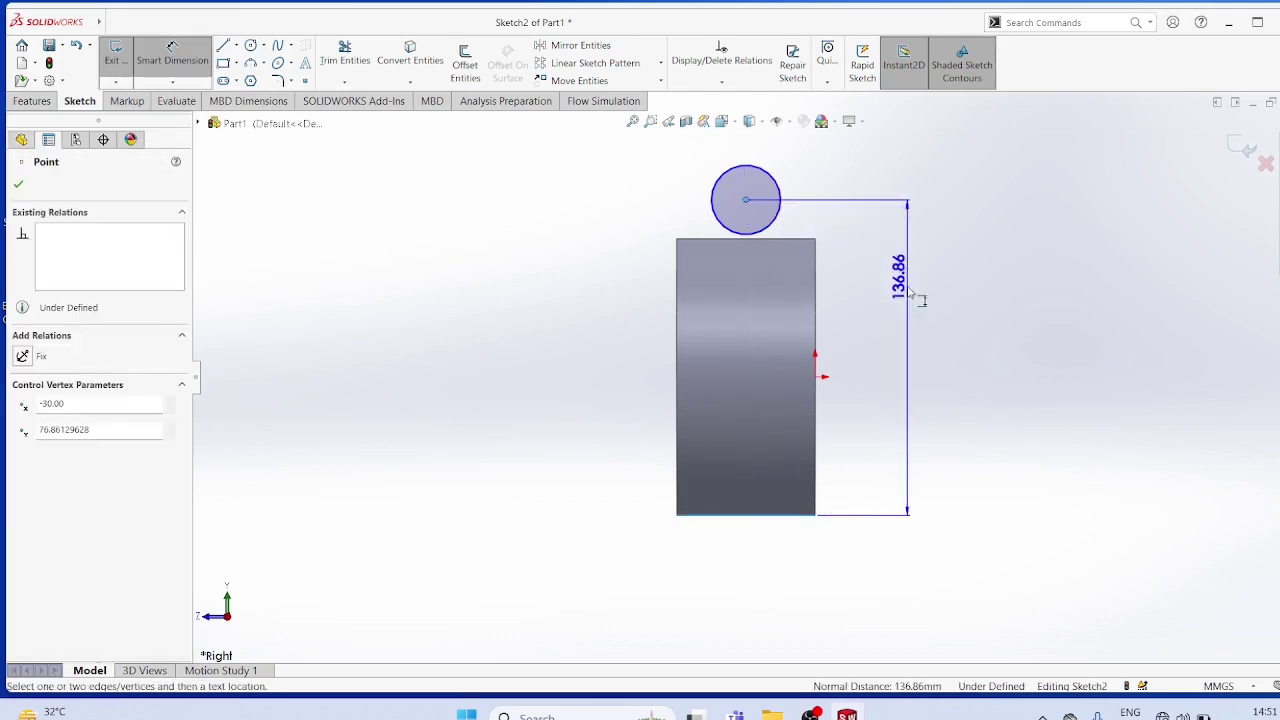
left_click(907, 312)
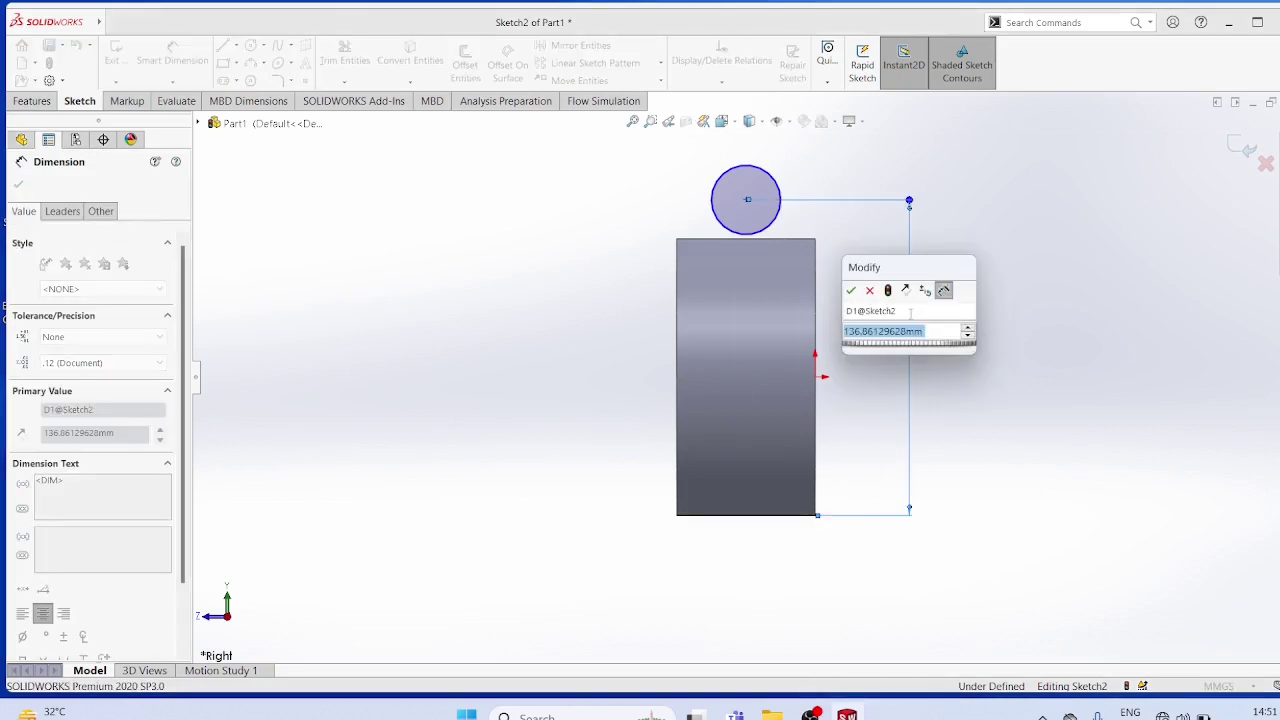
type("122")
key("Return")
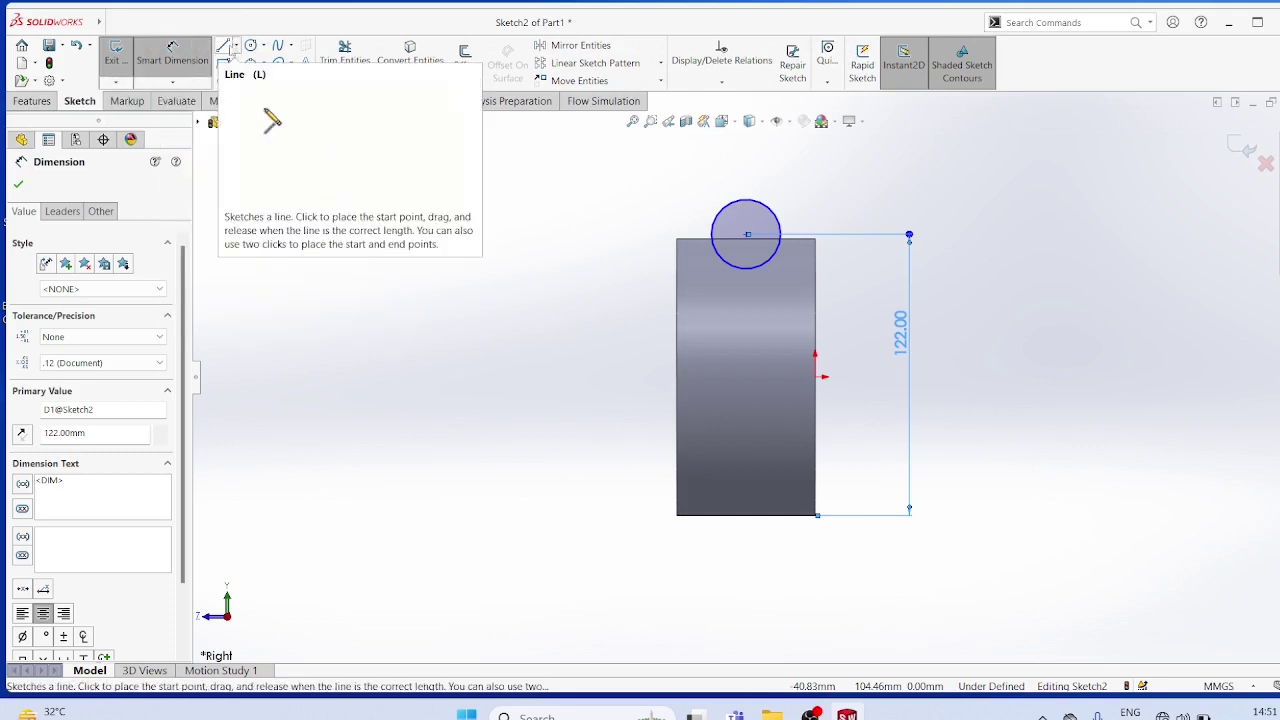
- Draw a concentric 8 mm-radius bore circle inside the 15 mm circle
left_click(263, 45)
left_click(271, 63)
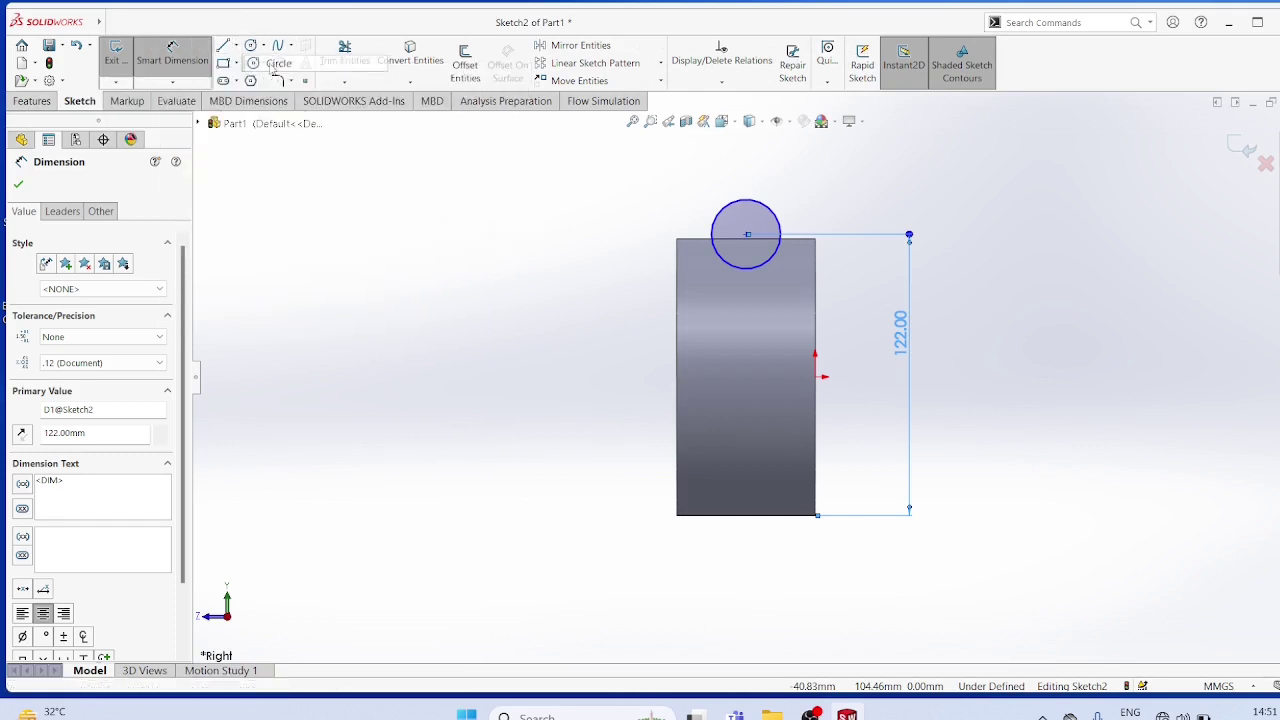
left_click(747, 235)
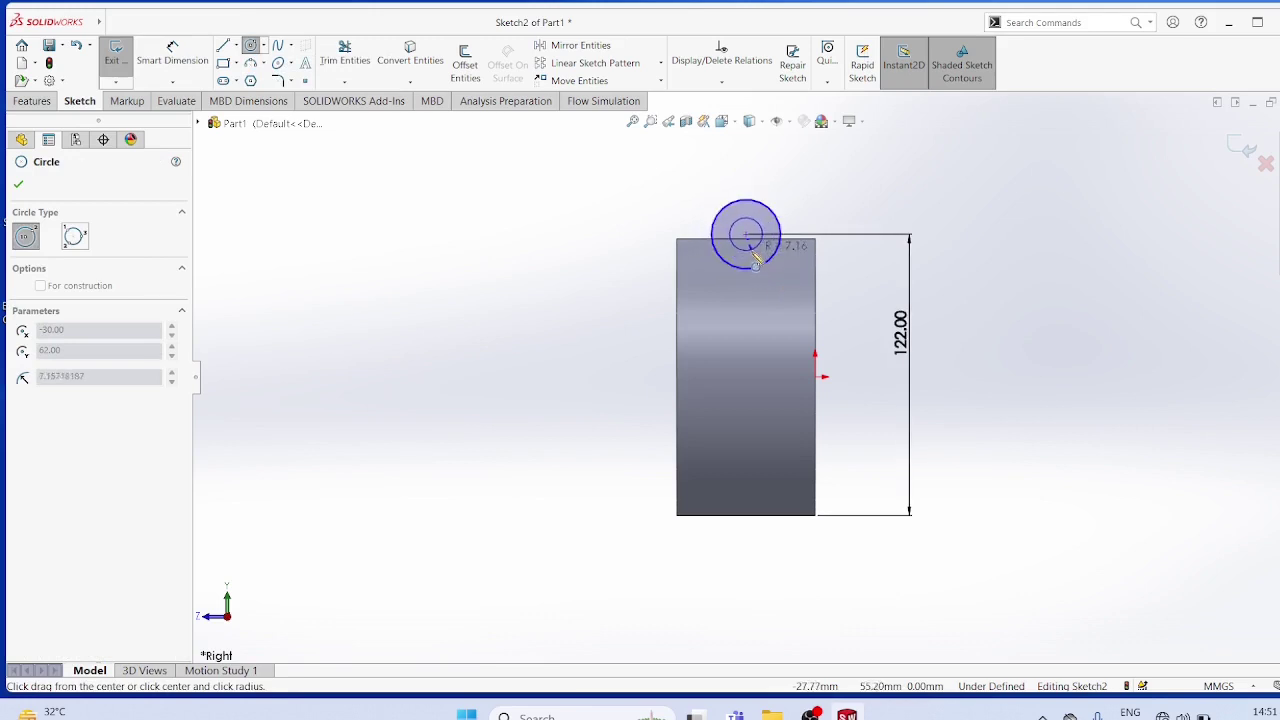
left_click(757, 251)
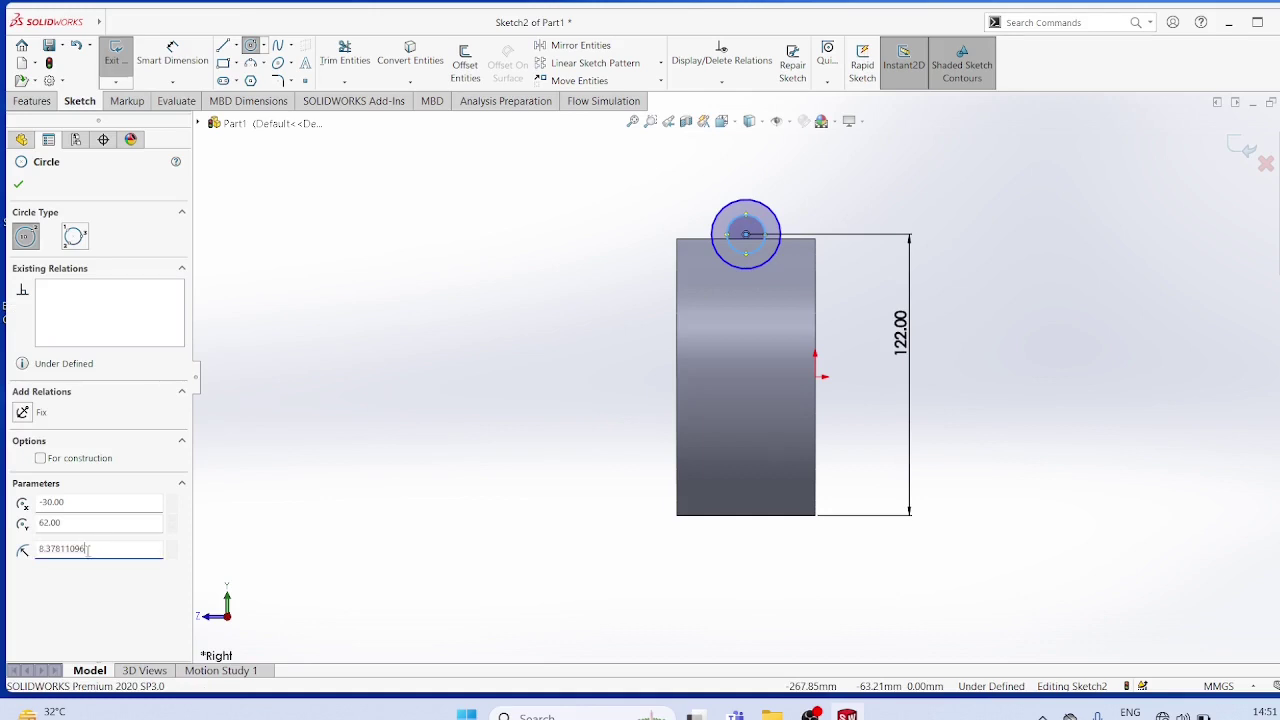
type("8")
key("Return")
- Extrude the bored circle sketch 37.5 mm into a boss on the tube's rim
middle_click_drag(929, 283, 845, 315)
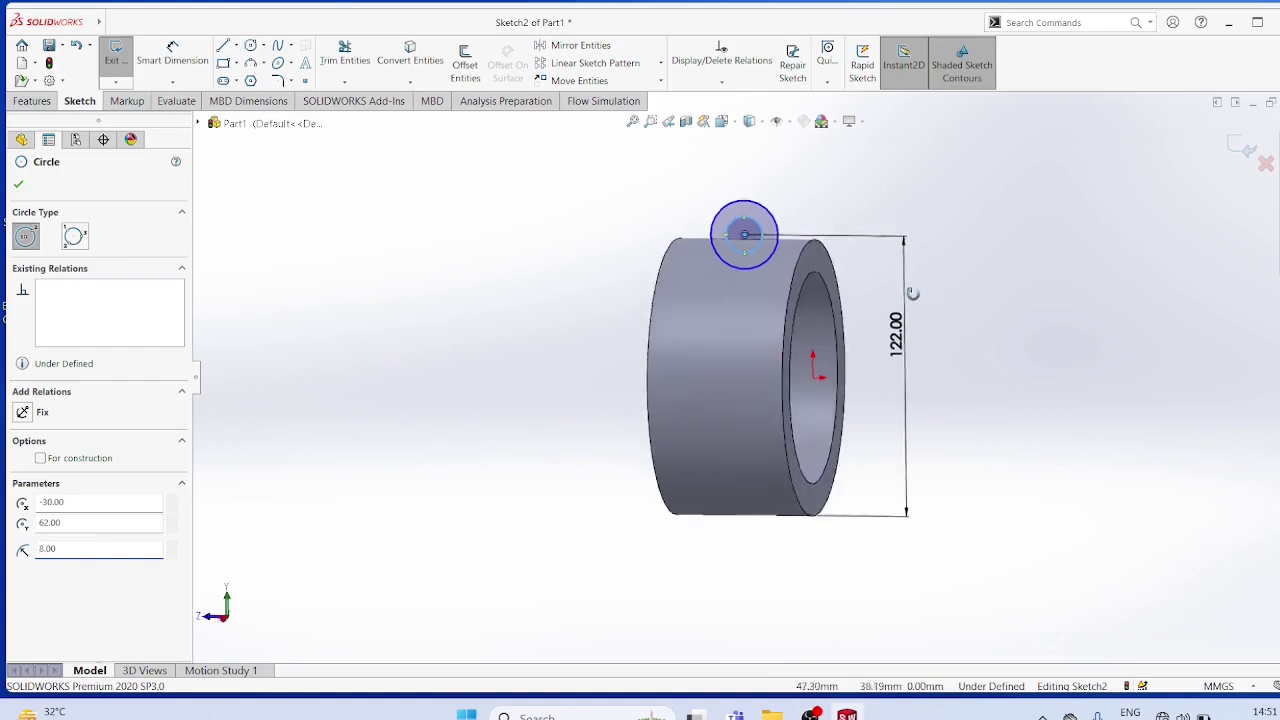
left_click(33, 101)
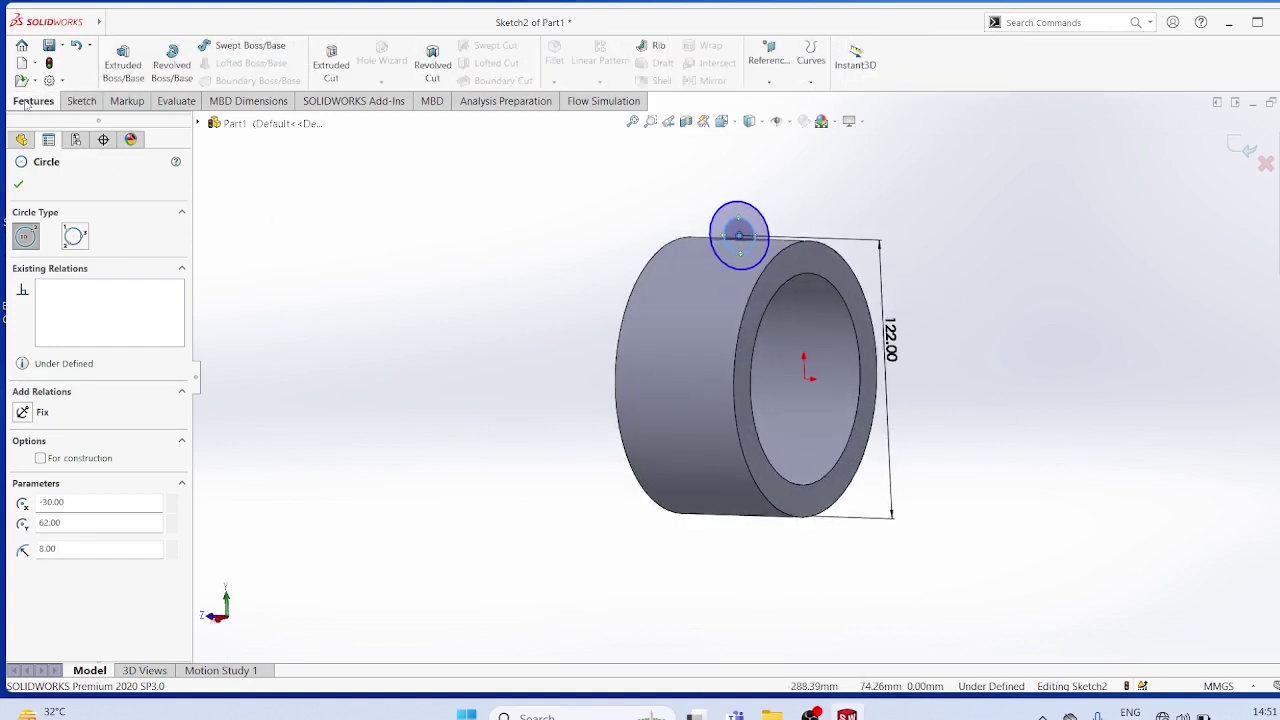
left_click(140, 80)
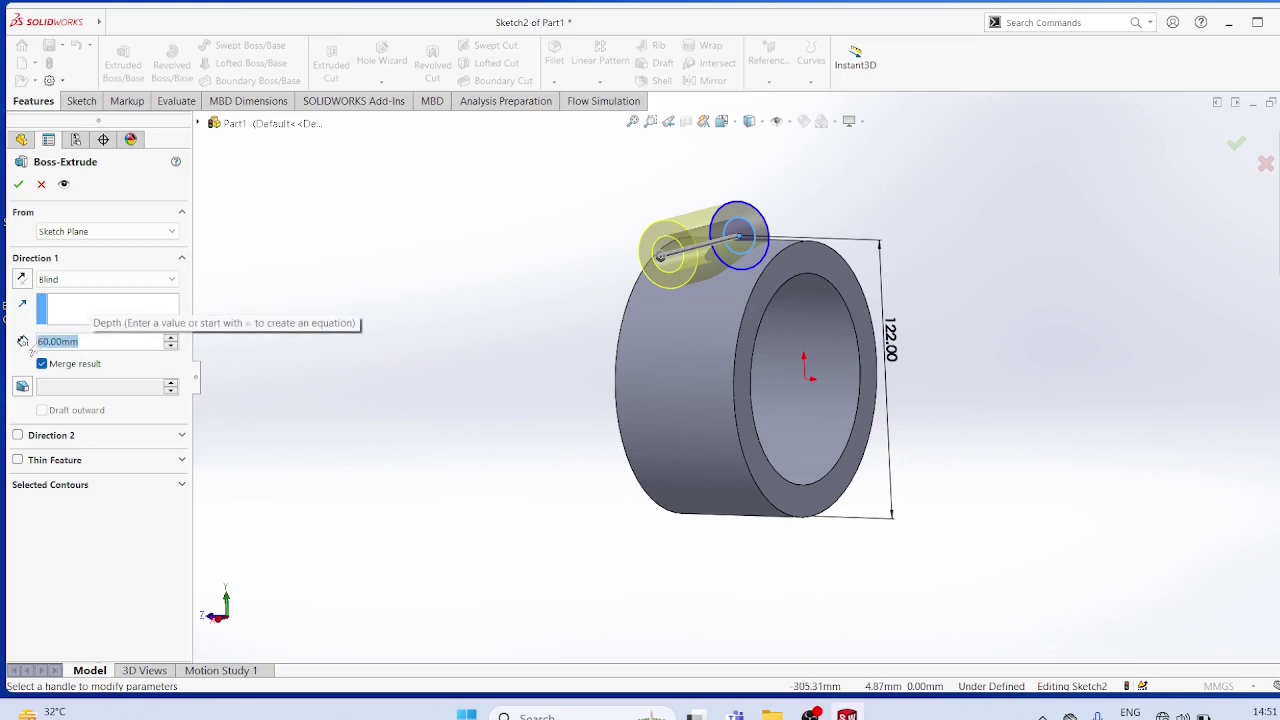
type("37.5")
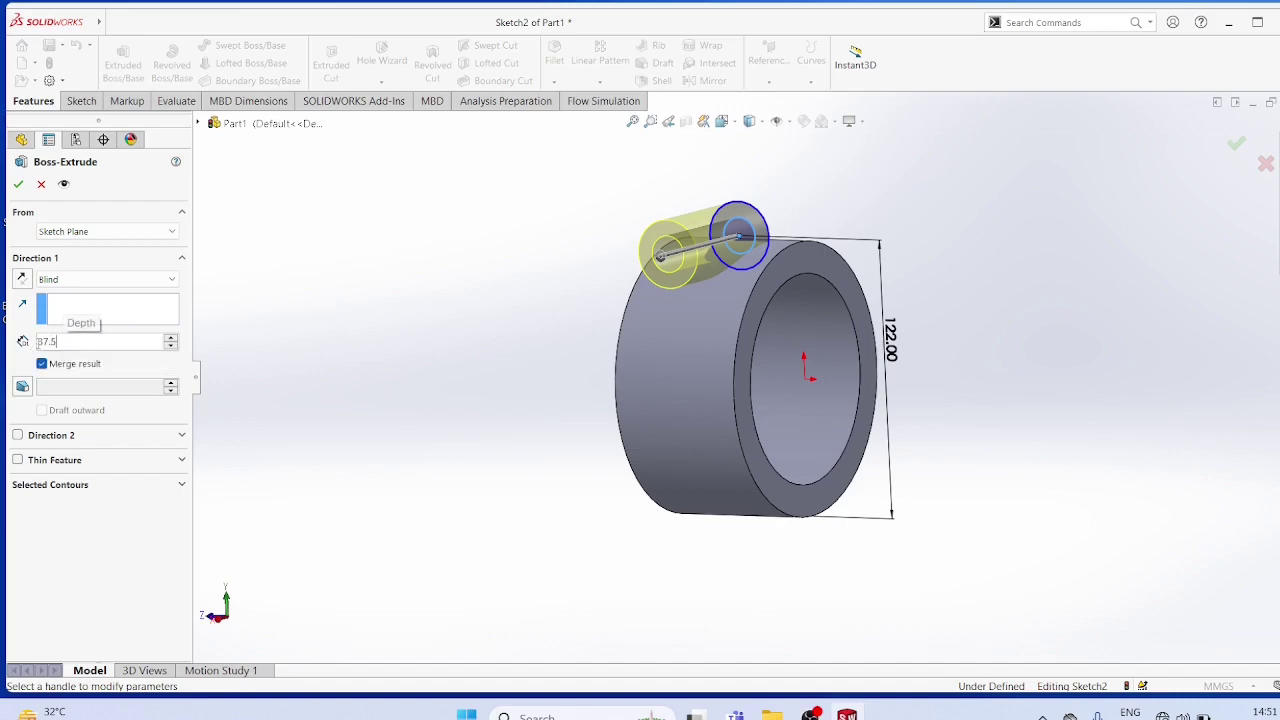
key("Return")
left_click(18, 184)
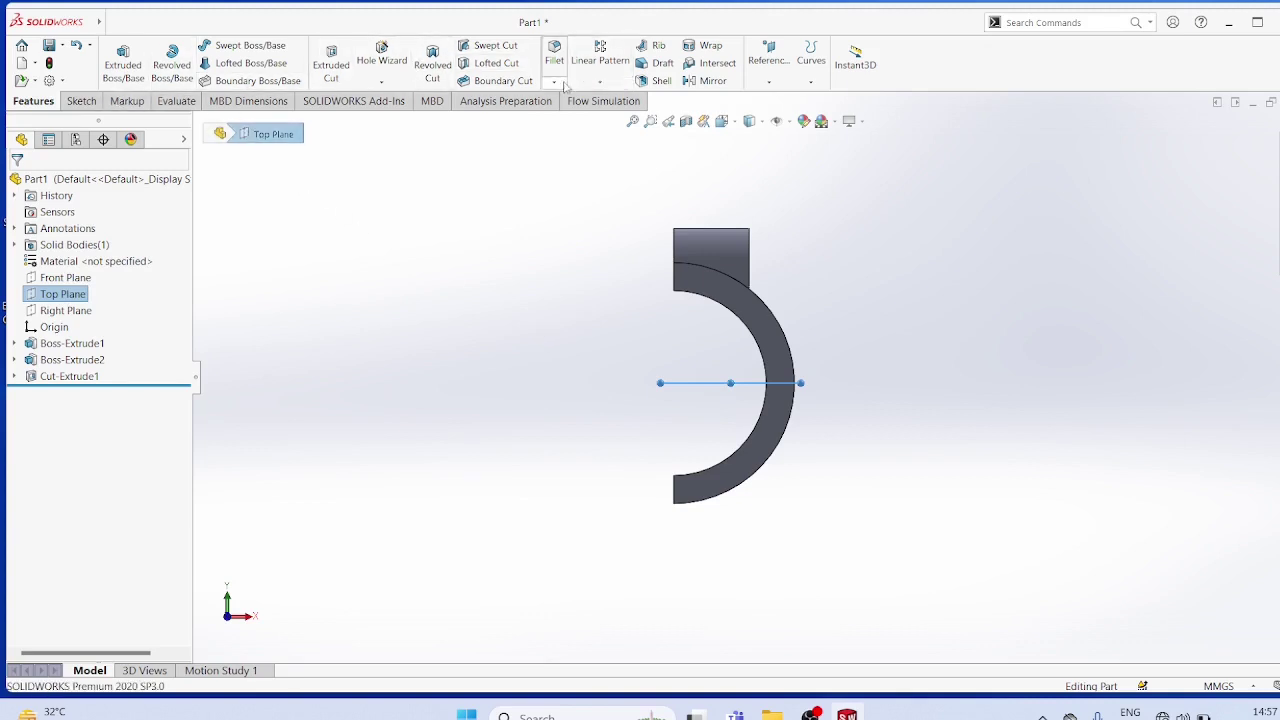
- Mirror Boss-Extrude2 across the Top Plane, then view the ring's flat face head-on
left_click(713, 81)
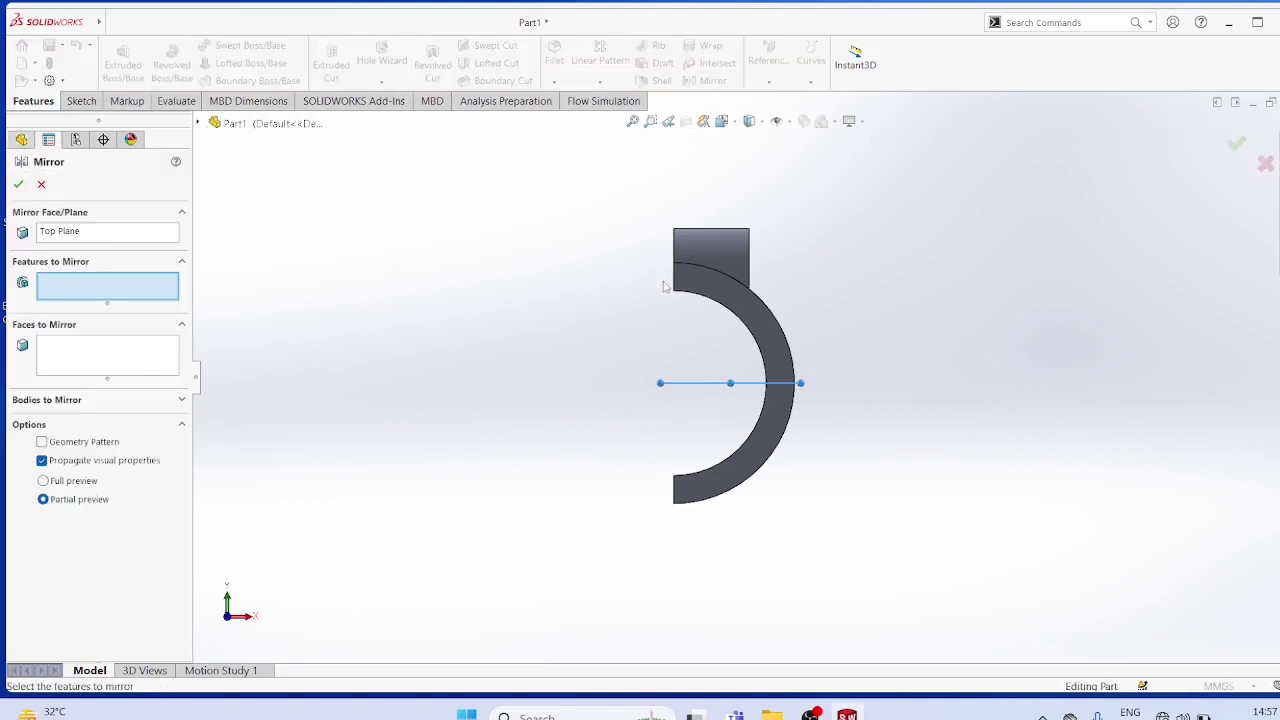
middle_click_drag(881, 290, 911, 294)
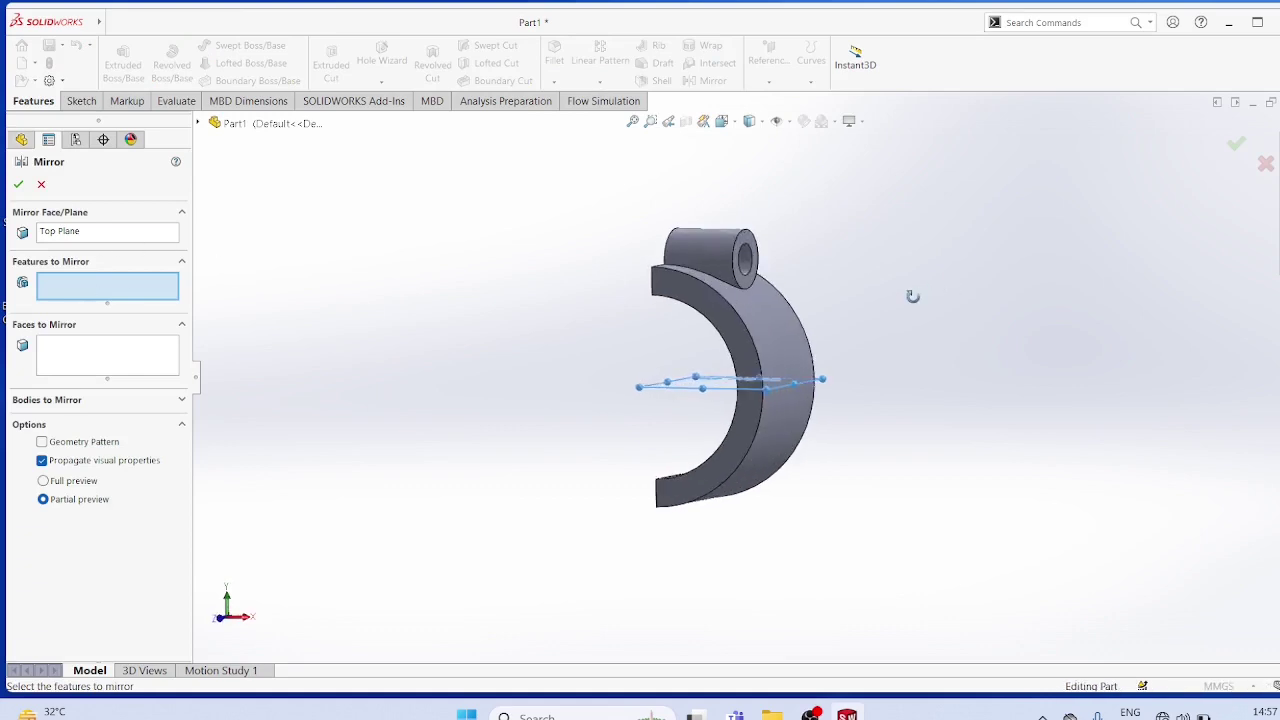
left_click(745, 262)
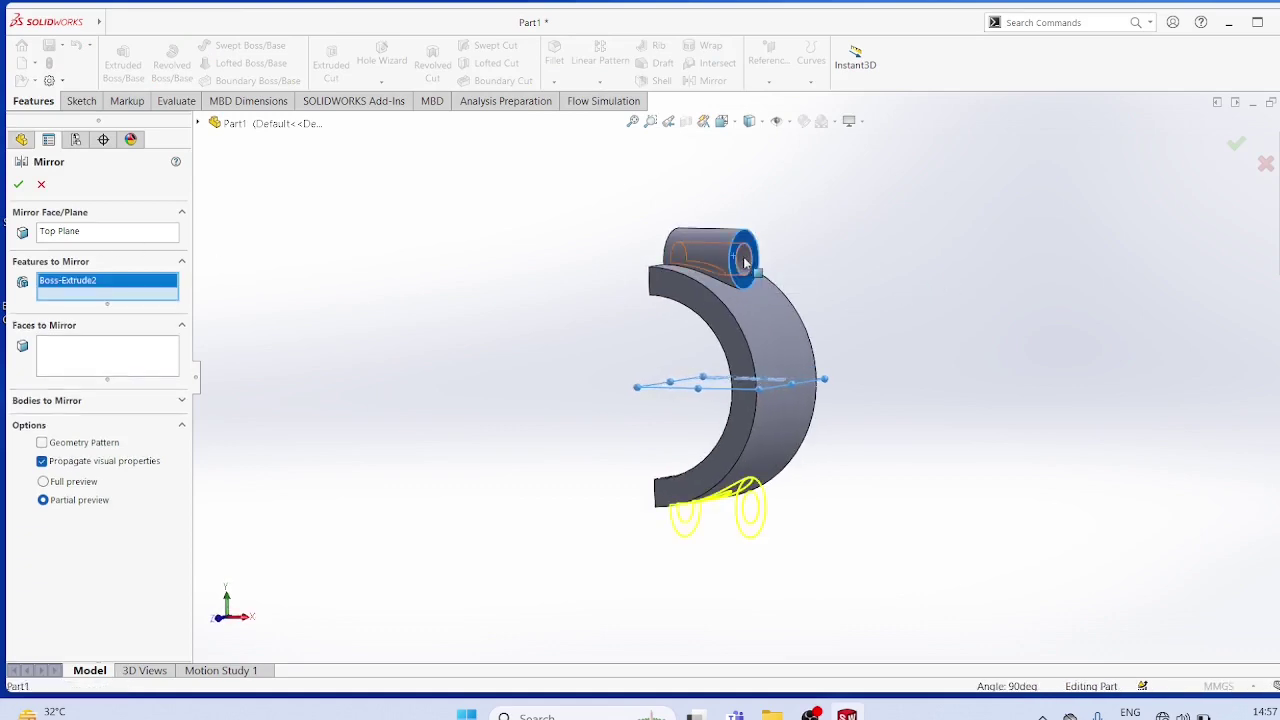
left_click(18, 185)
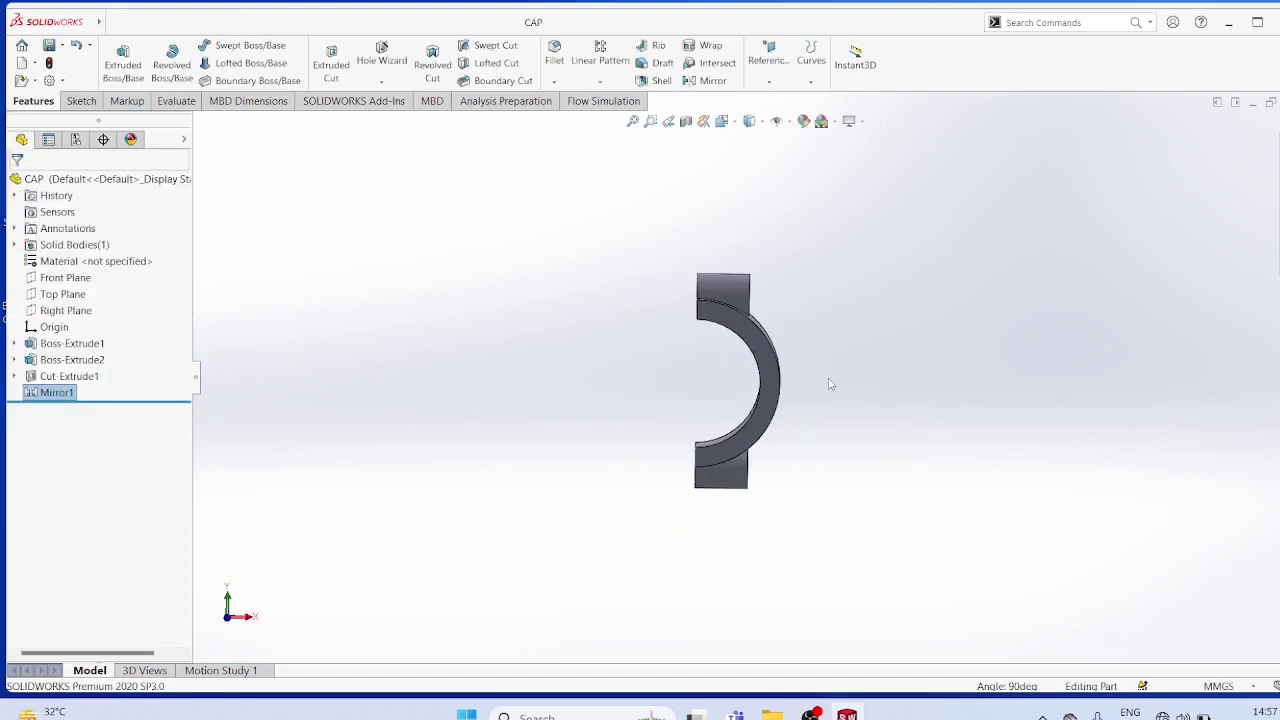
right_click(778, 380)
left_click(866, 357)
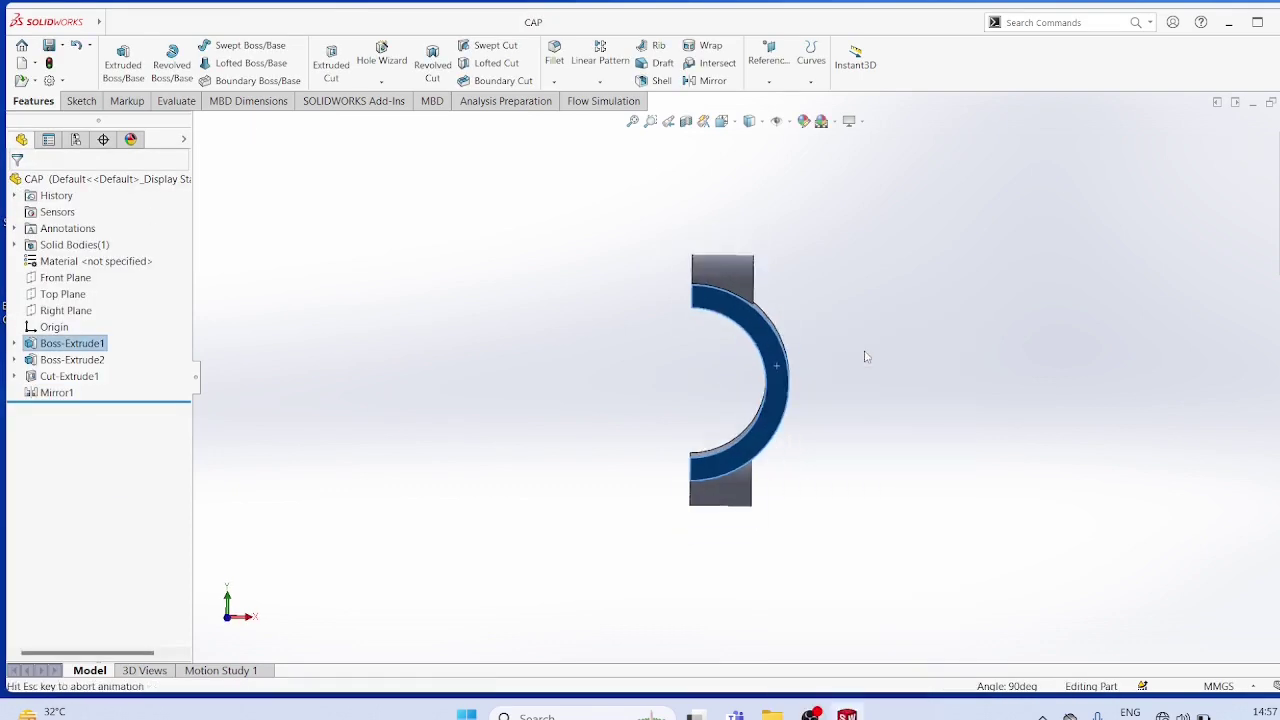
- Sketch a 58 mm-radius circle centred on the origin on the ring face
left_click(81, 101)
left_click(264, 46)
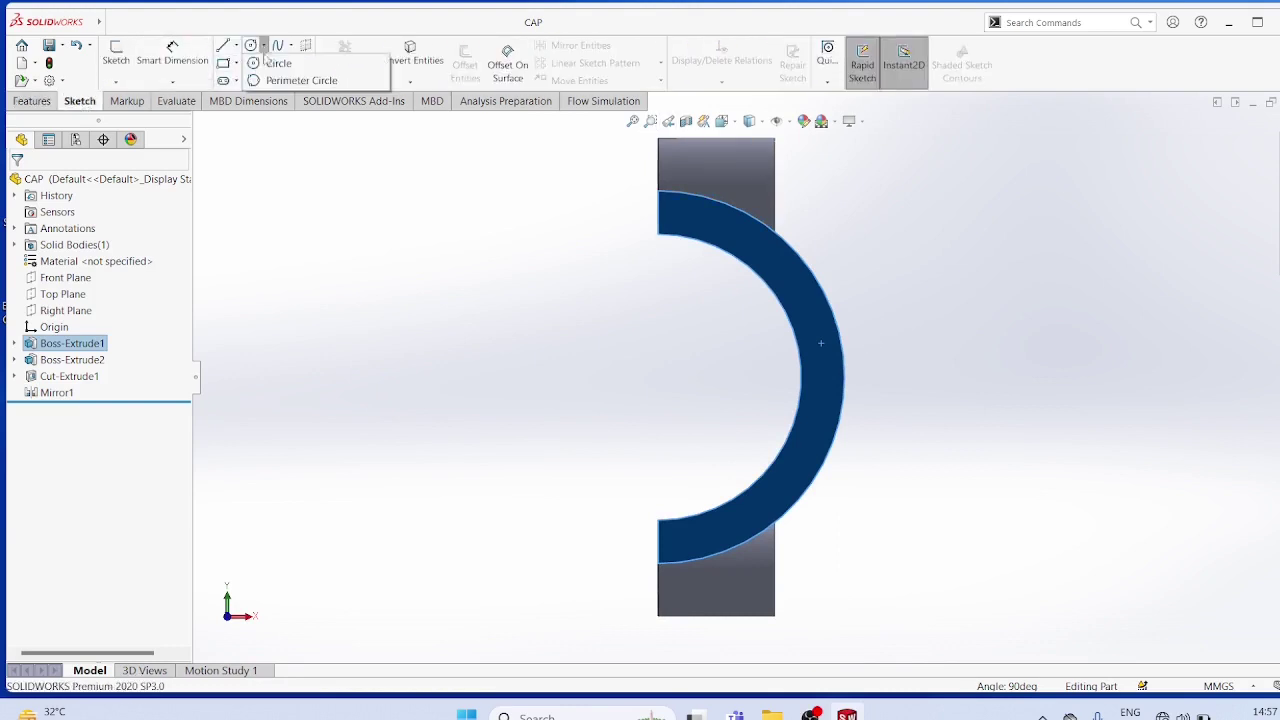
left_click(285, 63)
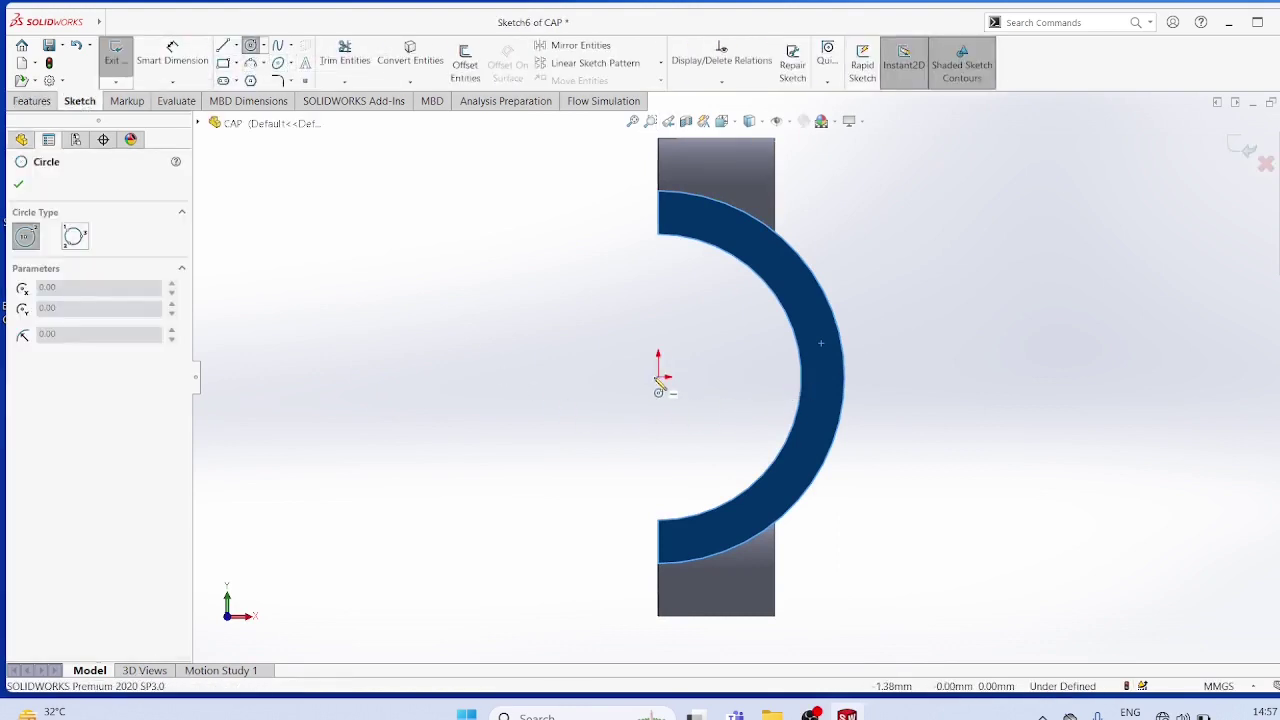
left_click(660, 378)
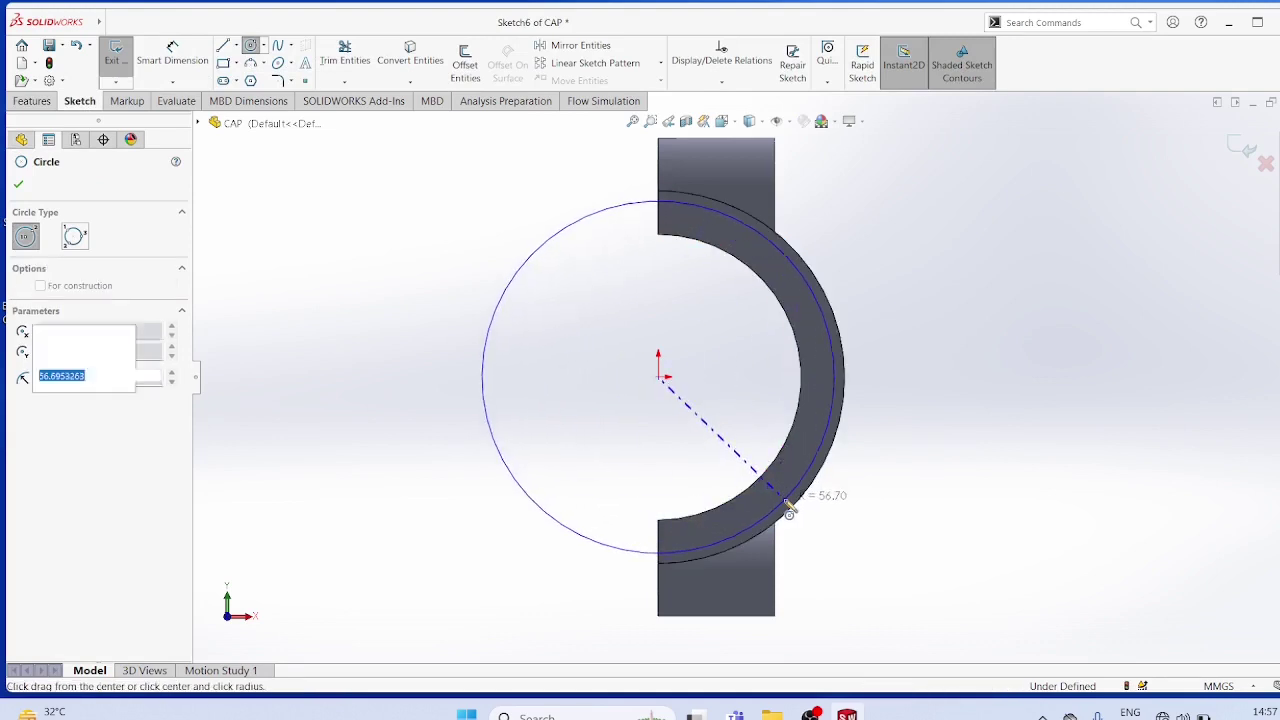
left_click(791, 512)
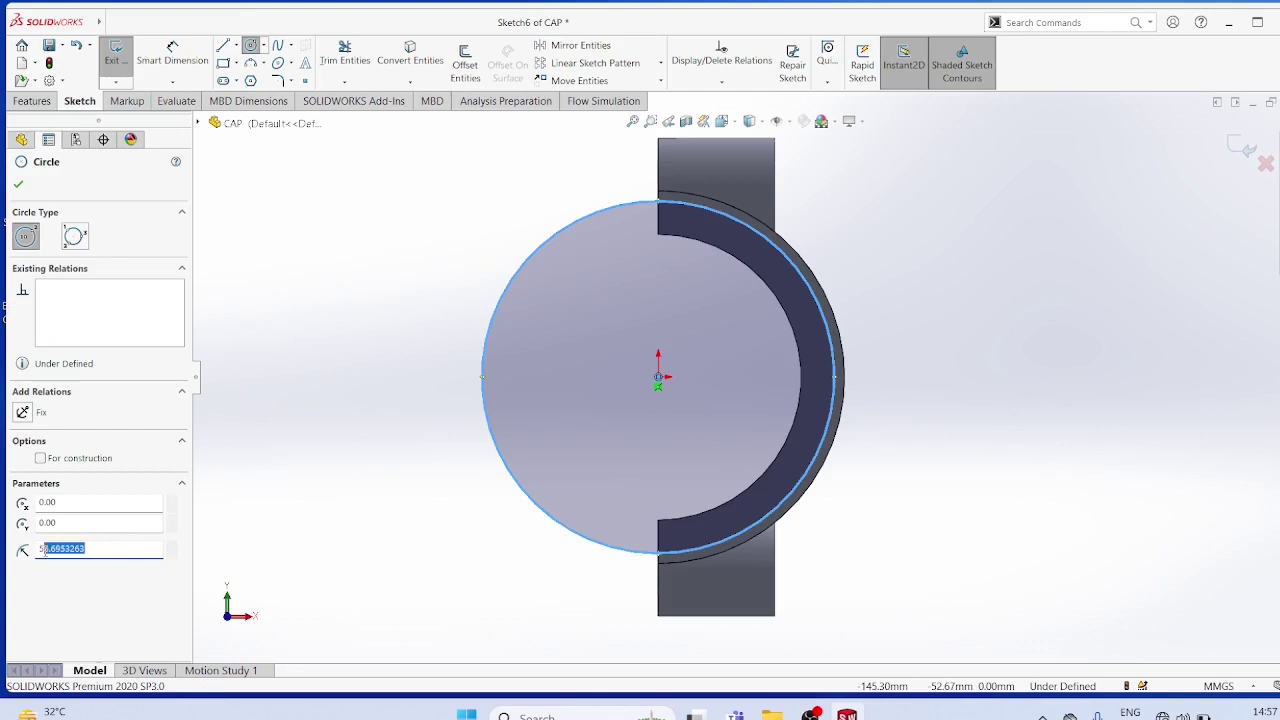
type("58")
key("Return")
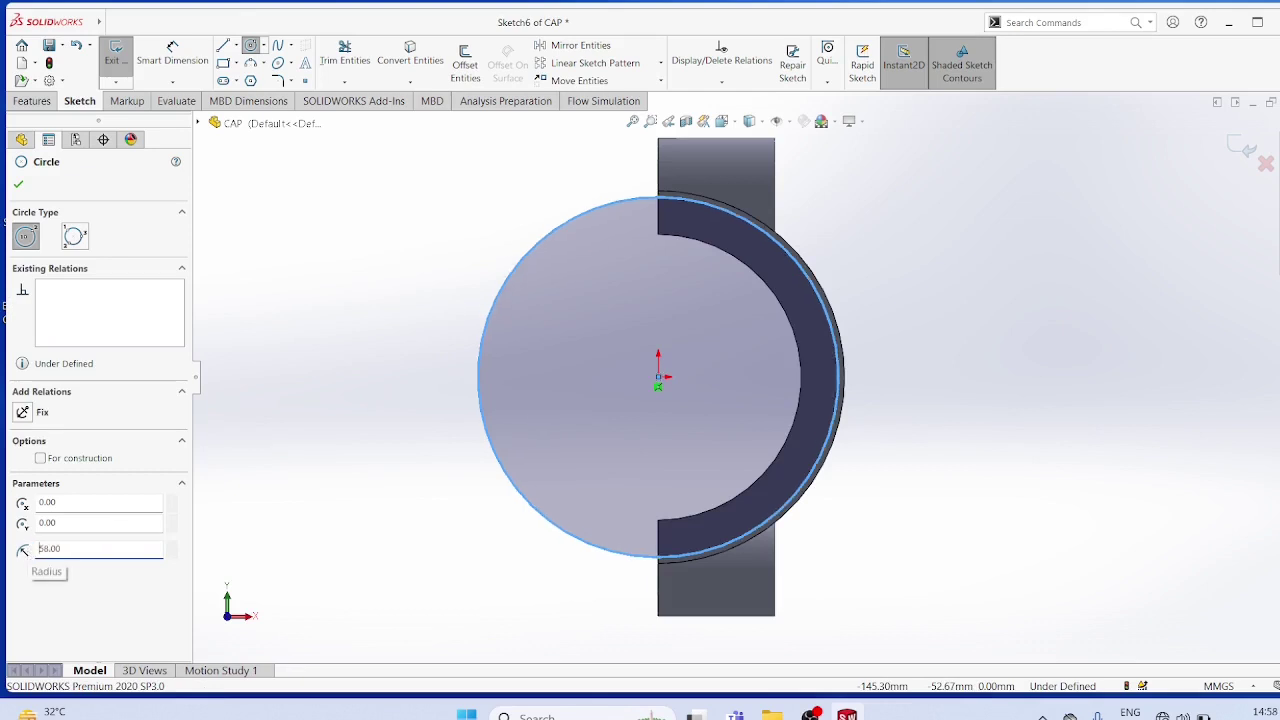
- Draw a short vertical line from the outer circle at the top boss
scroll(886, 303, "down", 3)
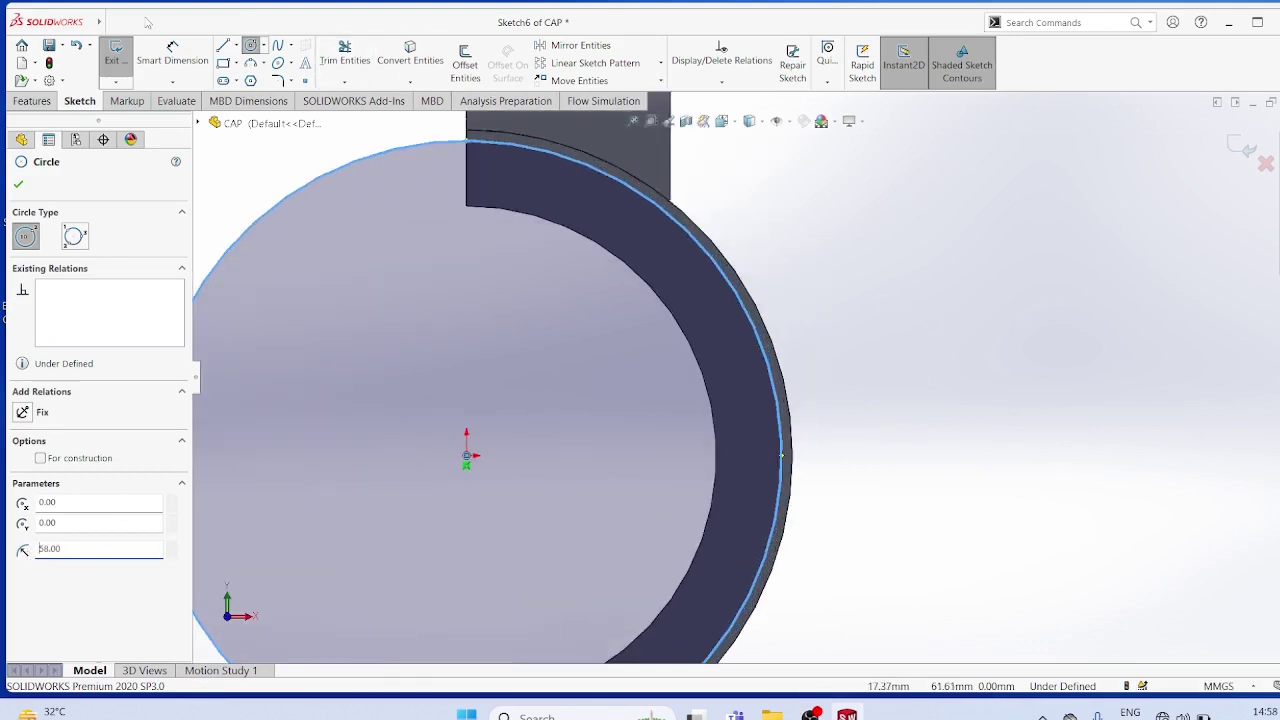
left_click(236, 45)
left_click(250, 62)
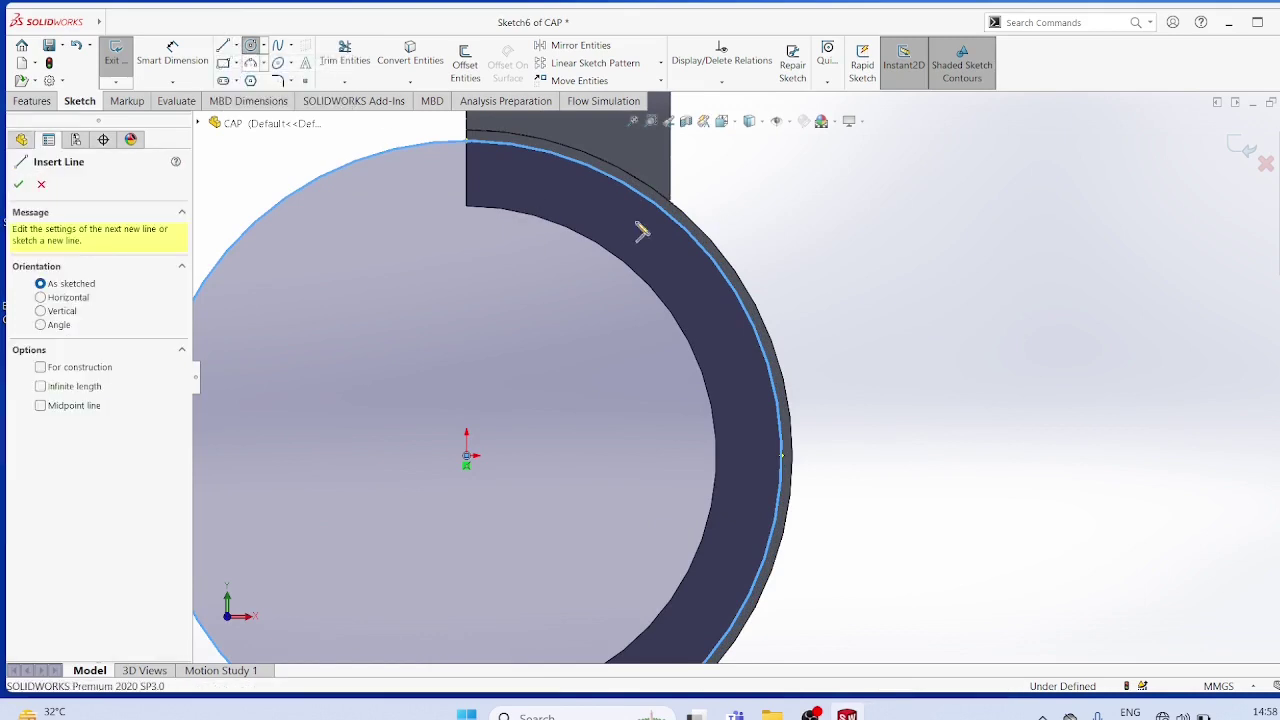
left_click(671, 205)
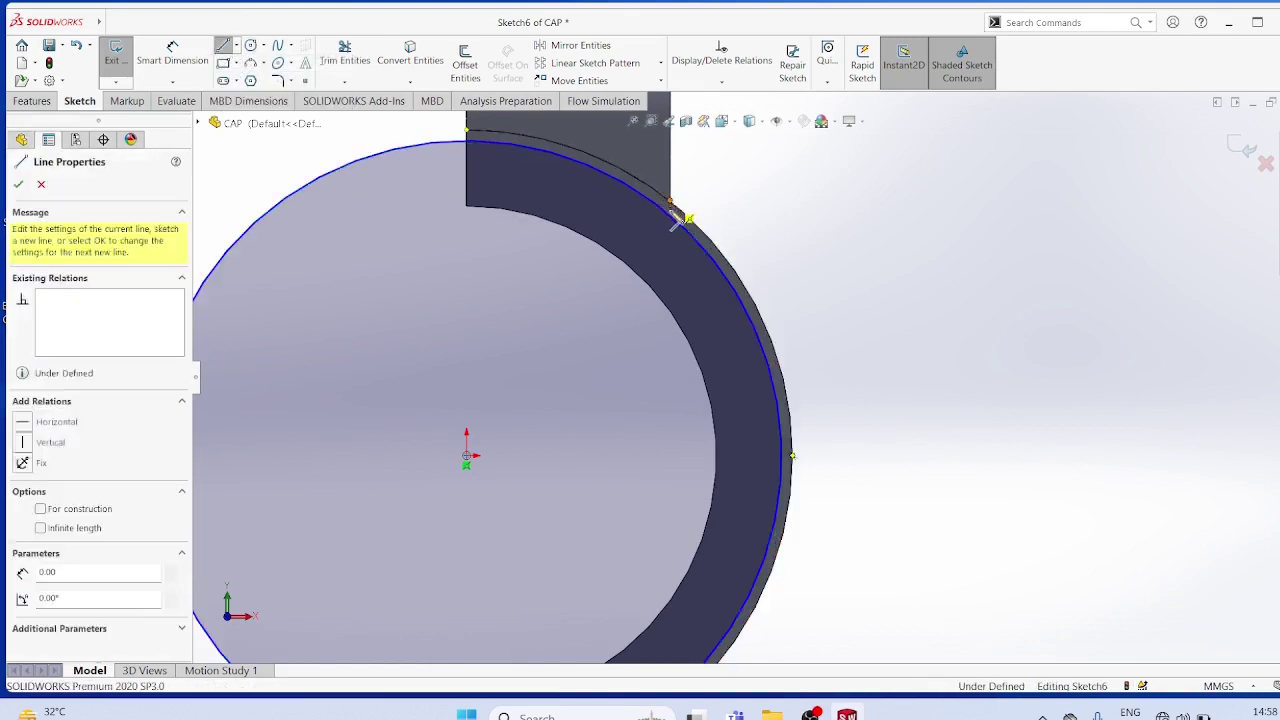
left_click(676, 228)
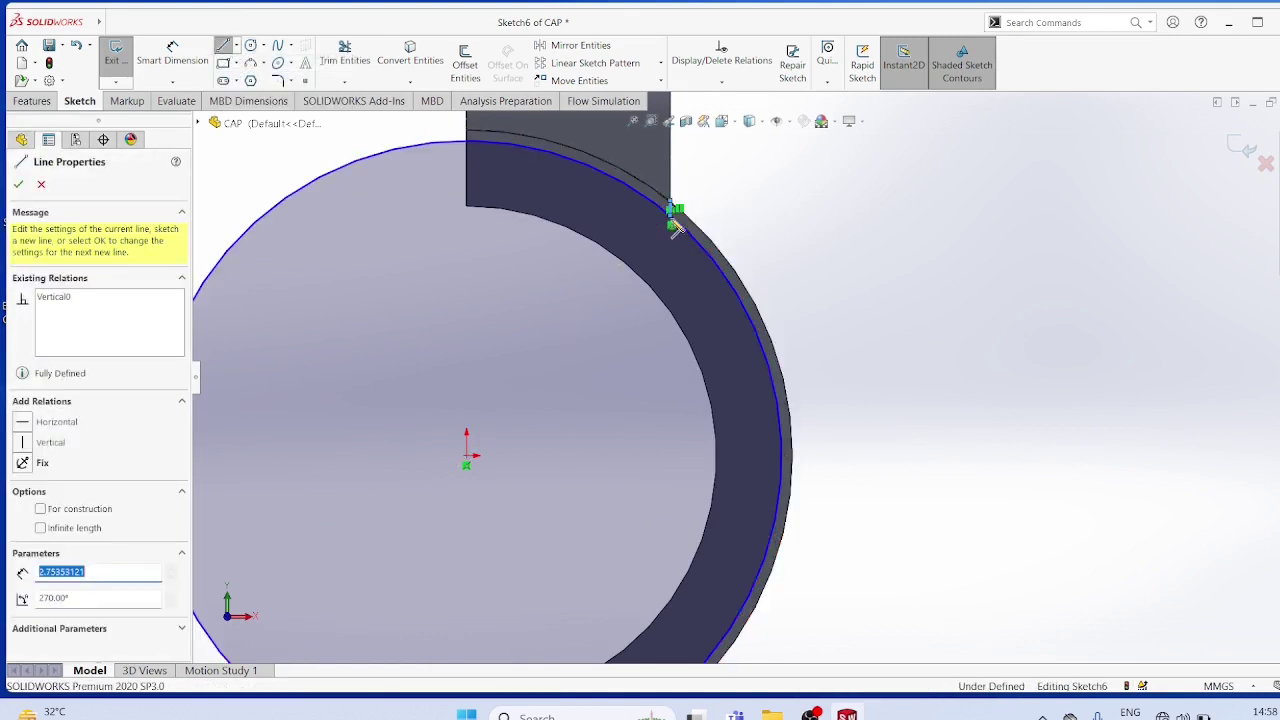
scroll(676, 228, "up", 3)
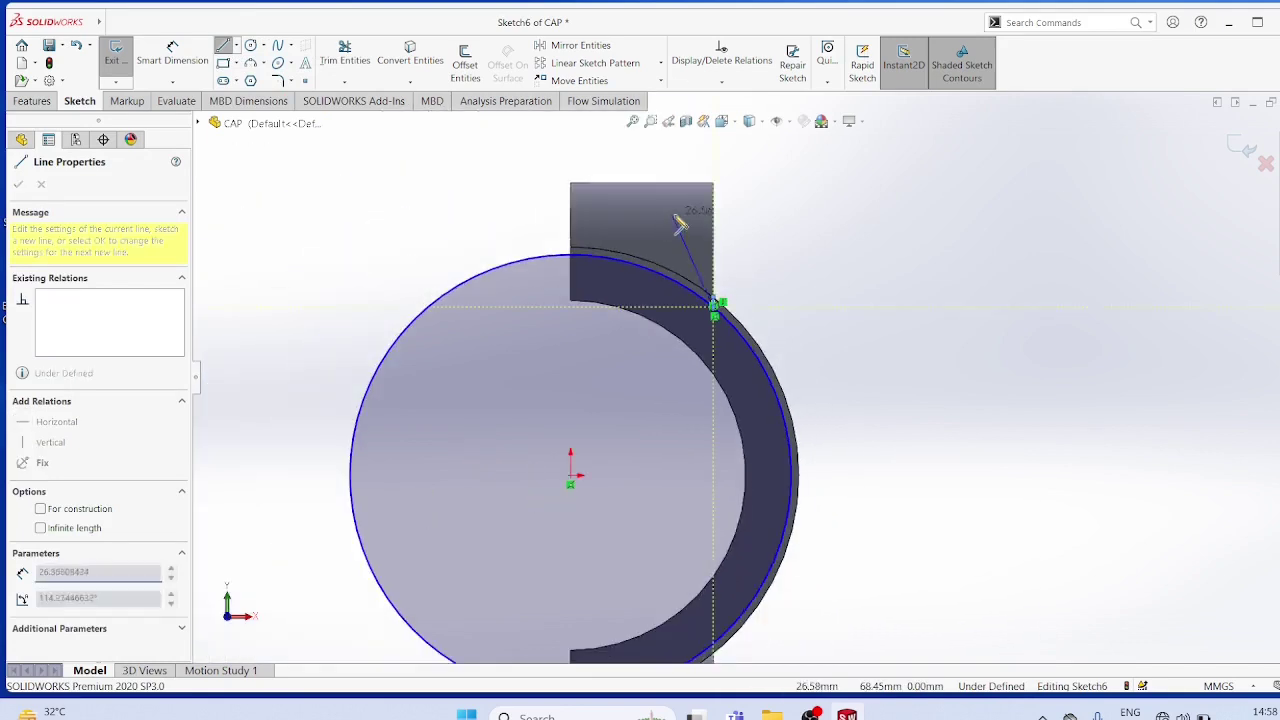
right_click(772, 275)
left_click(811, 279)
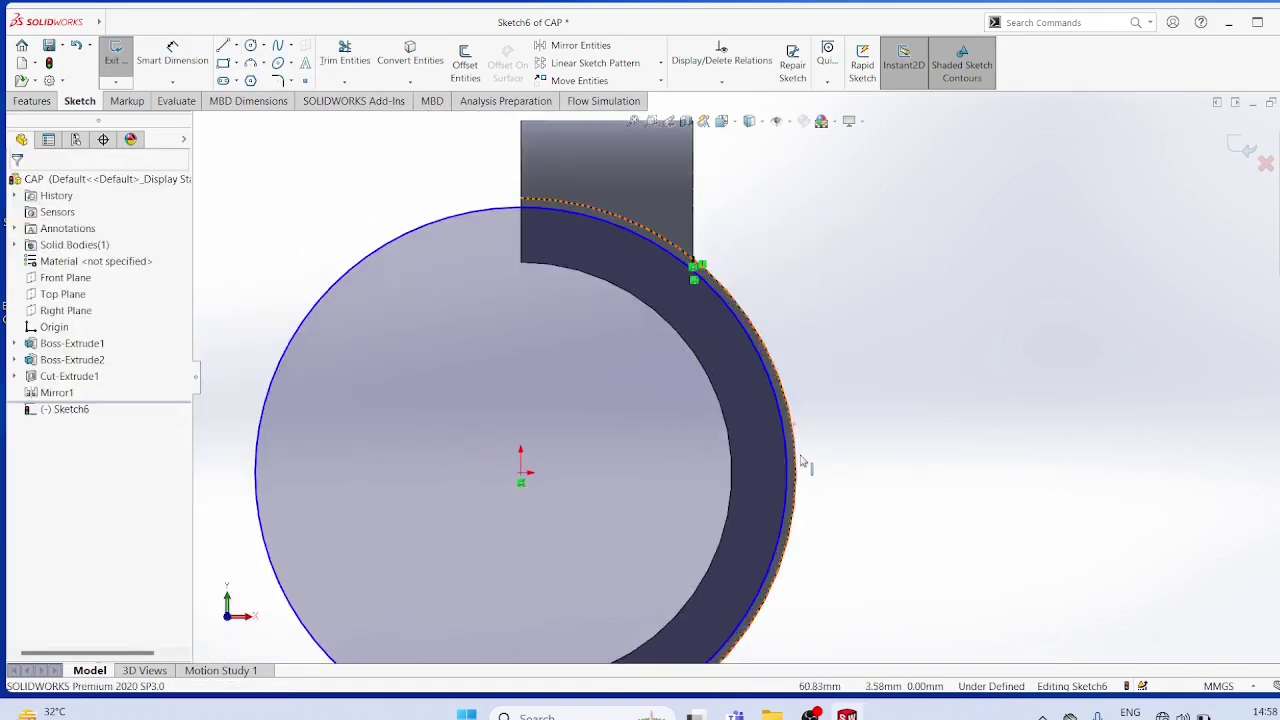
- Draw a matching short vertical line at the lower end of the outer arc
scroll(727, 510, "up", 3)
scroll(712, 516, "down", 2)
scroll(700, 518, "down", 2)
scroll(703, 517, "down", 2)
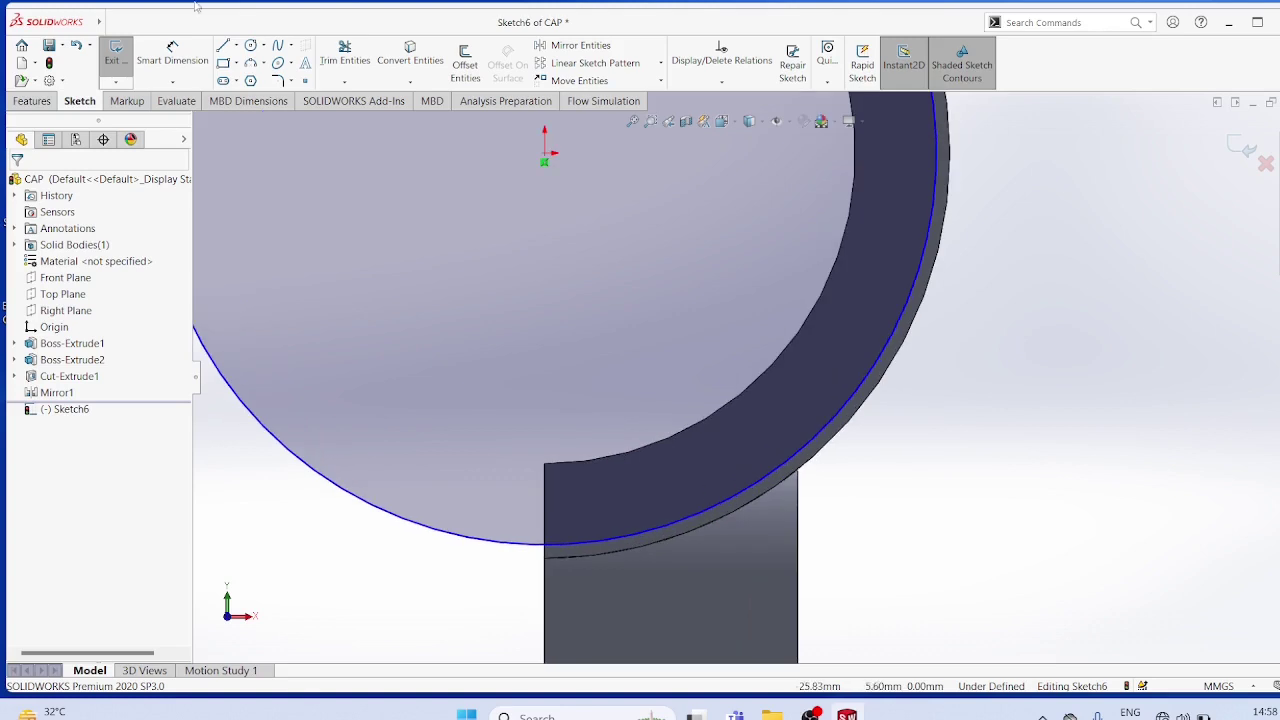
left_click(236, 45)
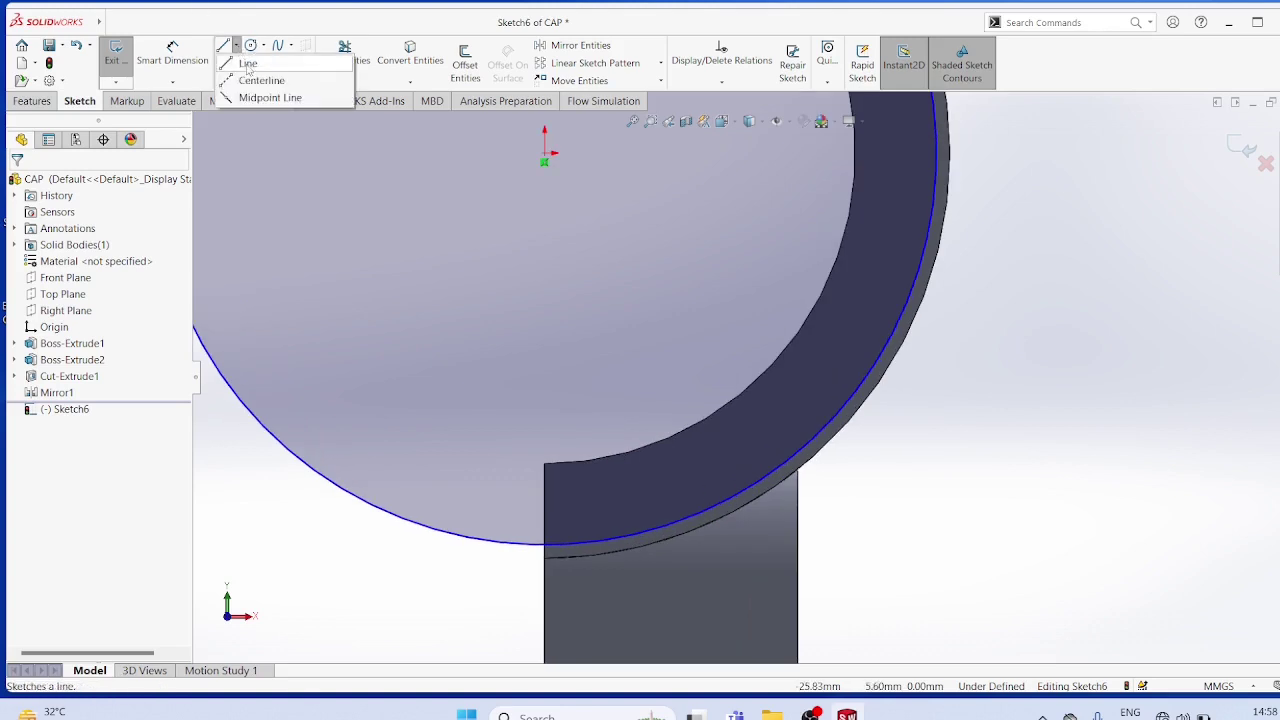
left_click(250, 58)
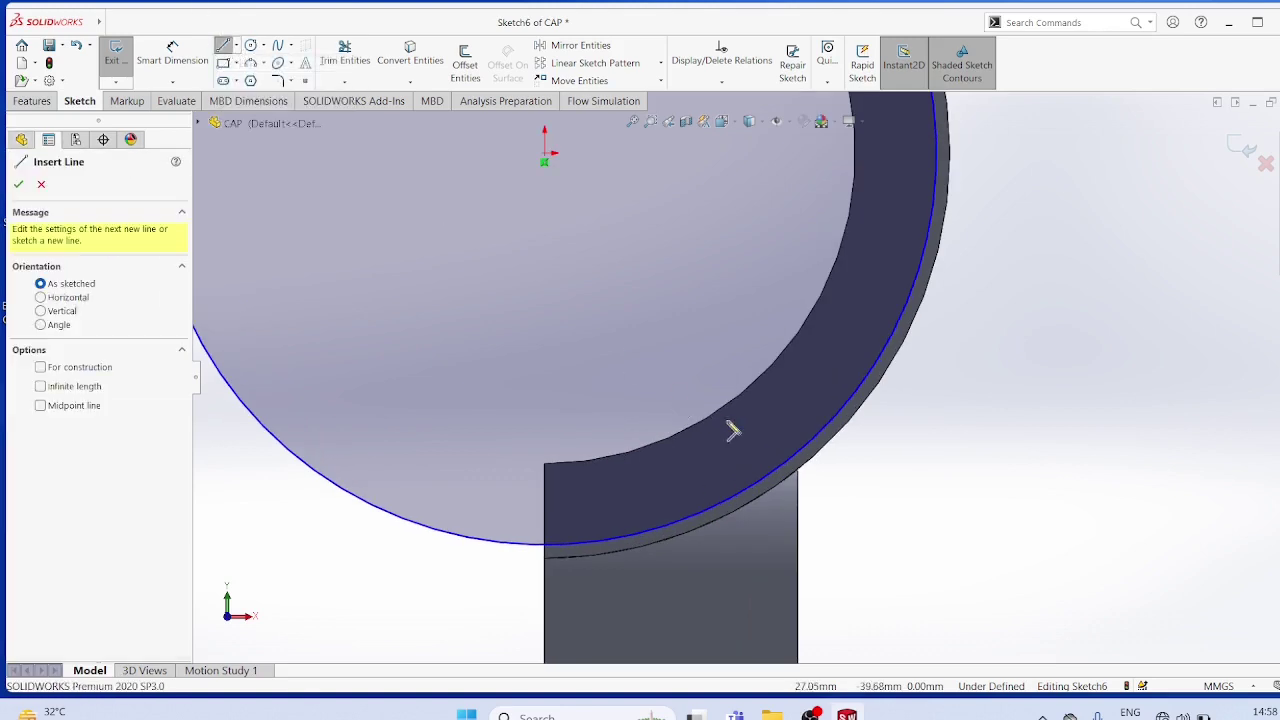
left_click(800, 478)
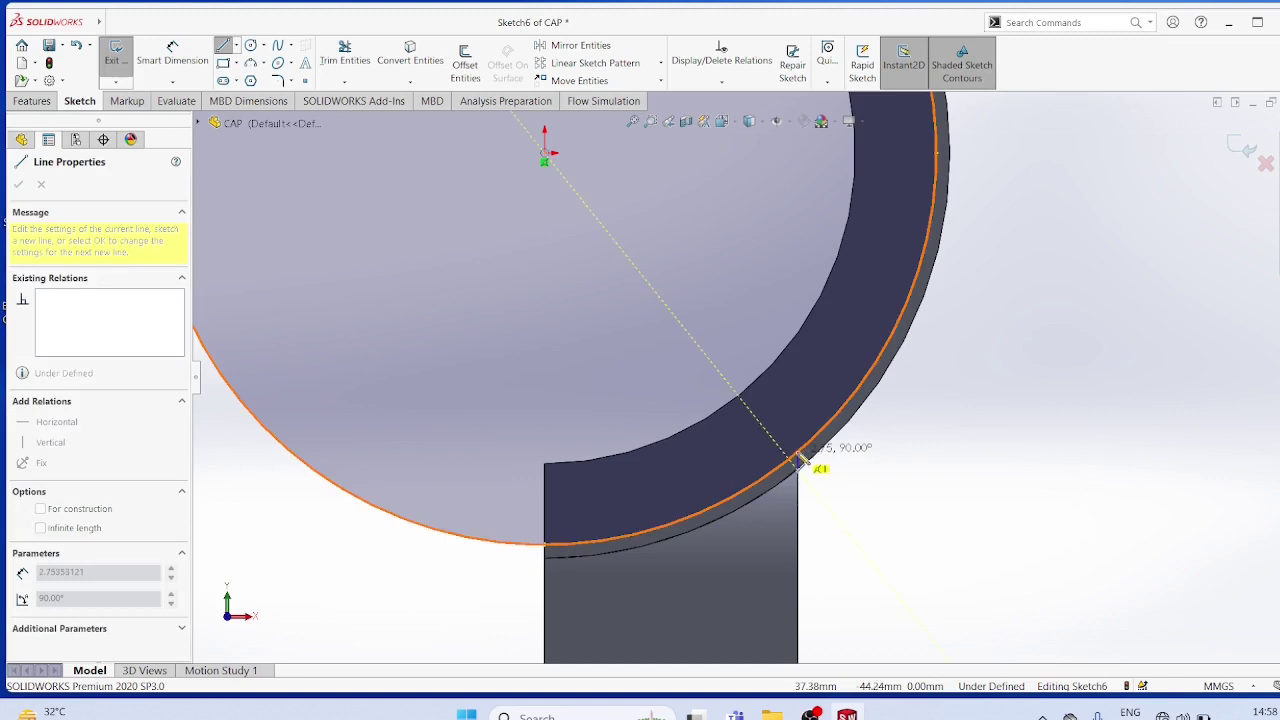
left_click(799, 443)
right_click(848, 466)
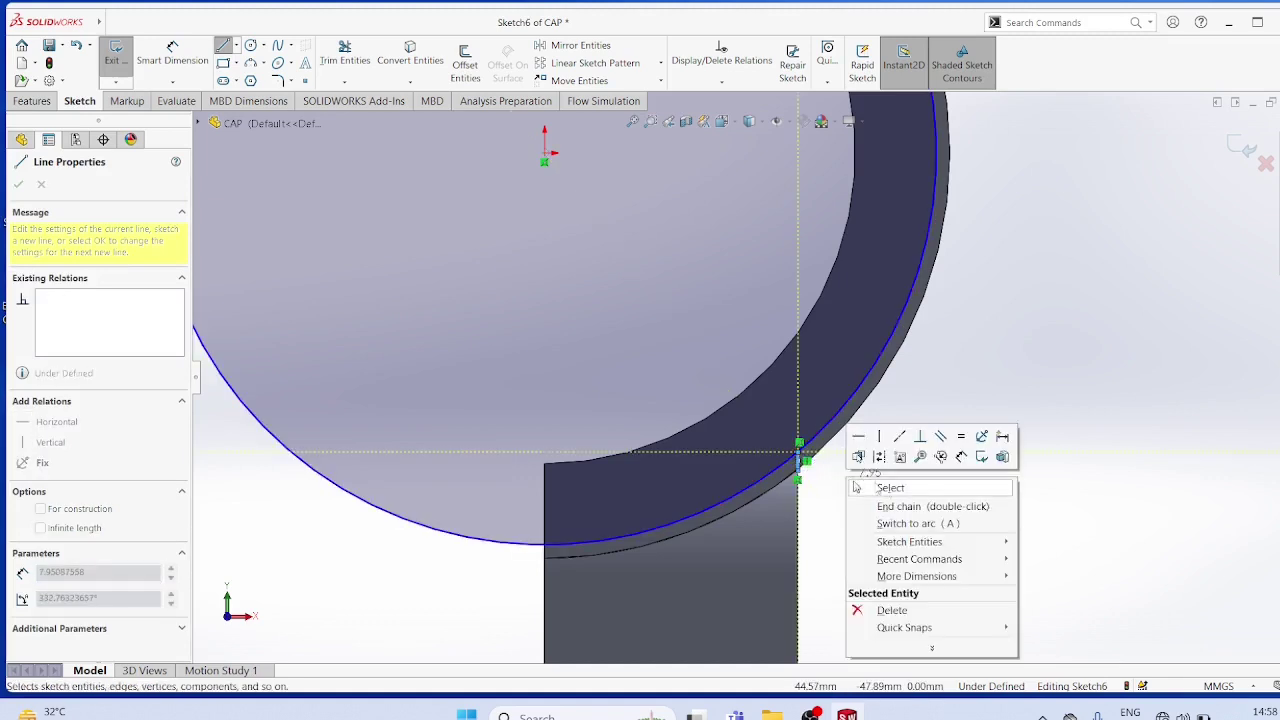
left_click(889, 490)
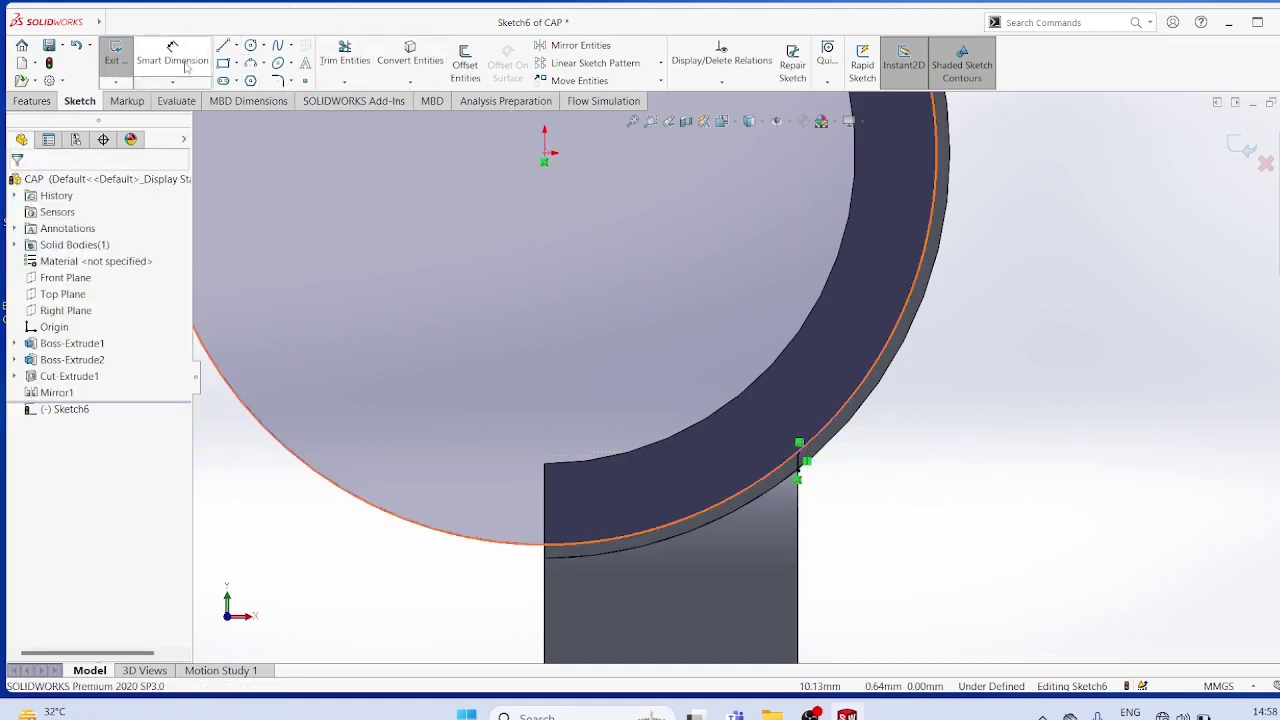
left_click(344, 84)
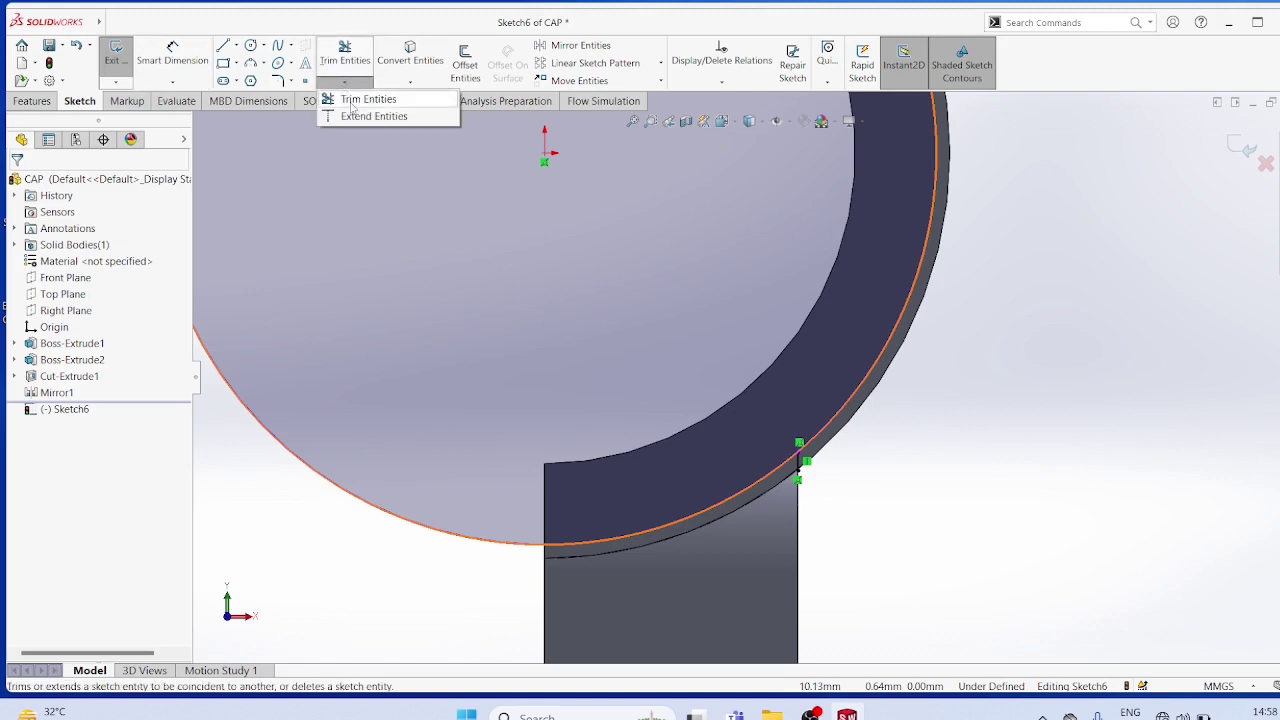
- Start the Trim tool and exit it without trimming anything
left_click(350, 96)
scroll(775, 472, "up", 3)
scroll(846, 480, "up", 2)
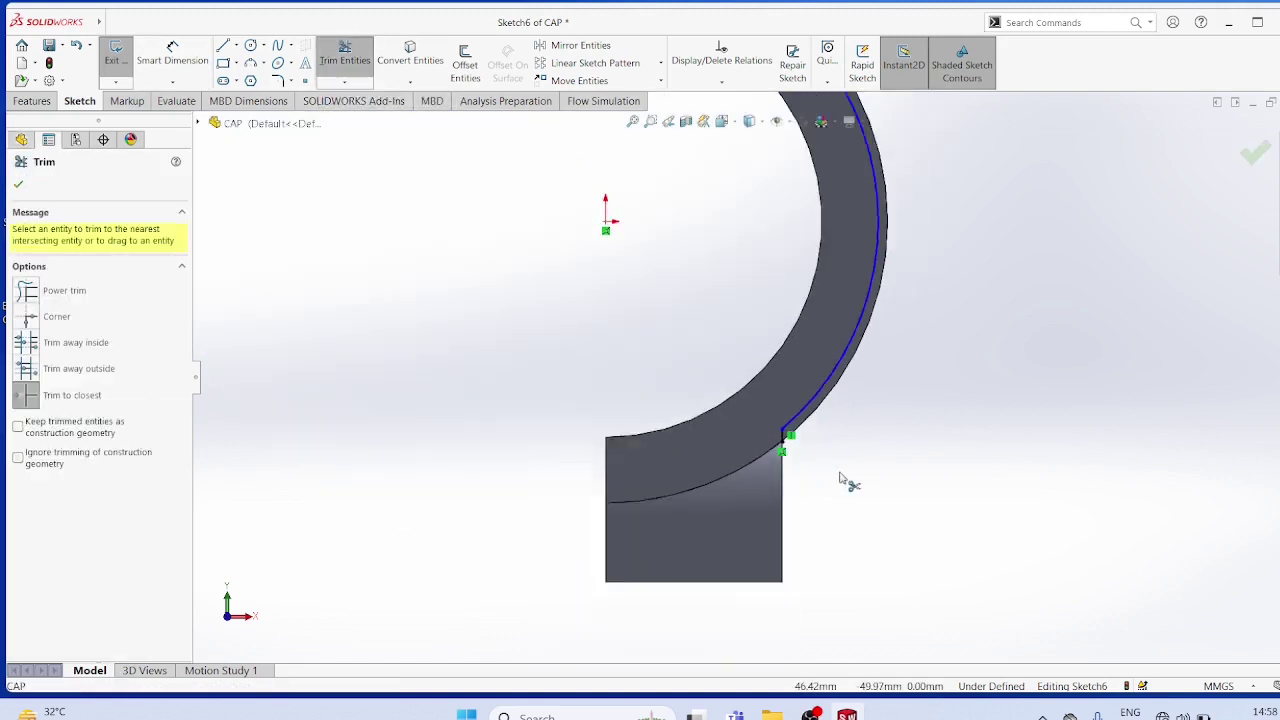
scroll(846, 468, "up", 2)
scroll(770, 284, "up", 1)
scroll(770, 284, "down", 2)
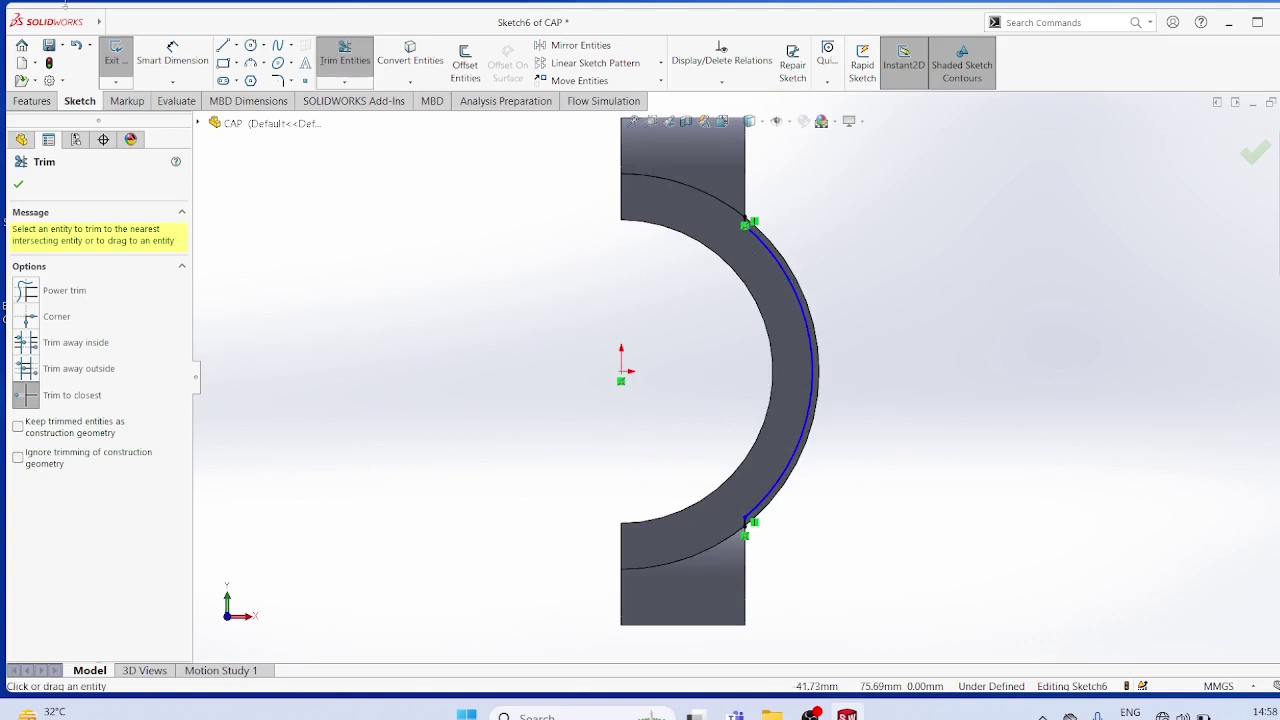
left_click(17, 184)
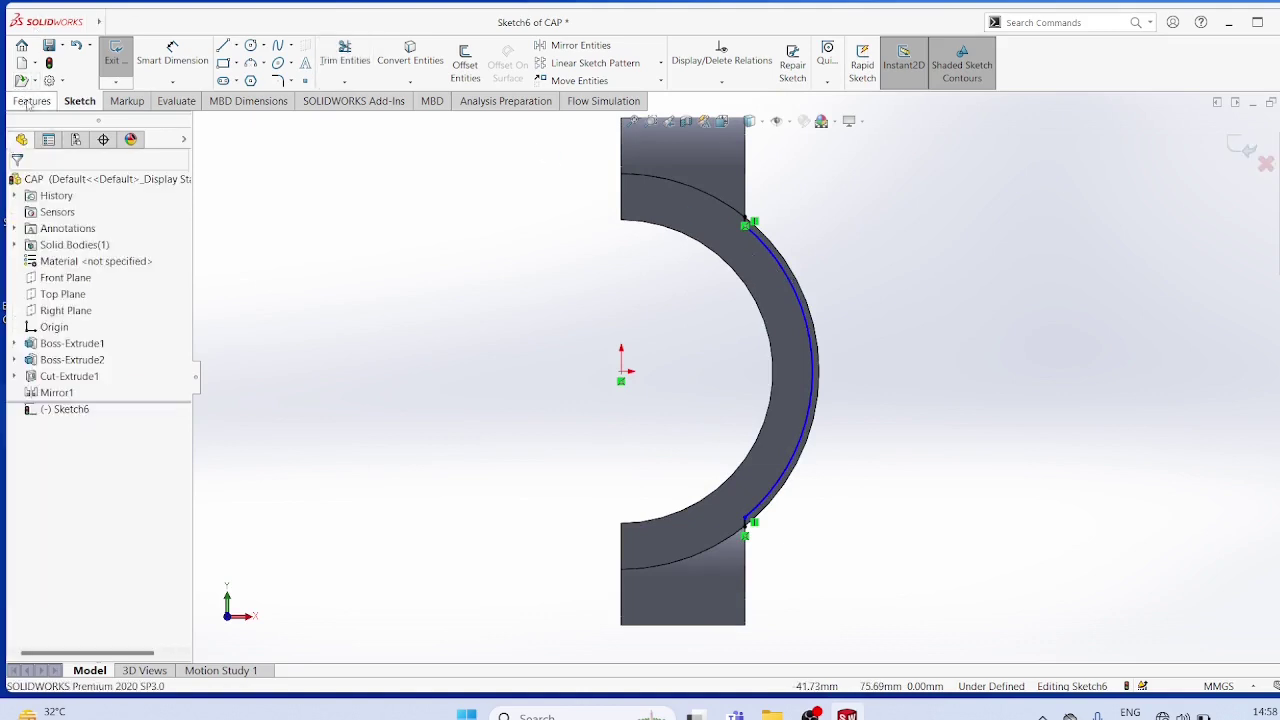
- Draw a three-point arc along the outer curved edge joining the bottom and top vertical lines
left_click(264, 66)
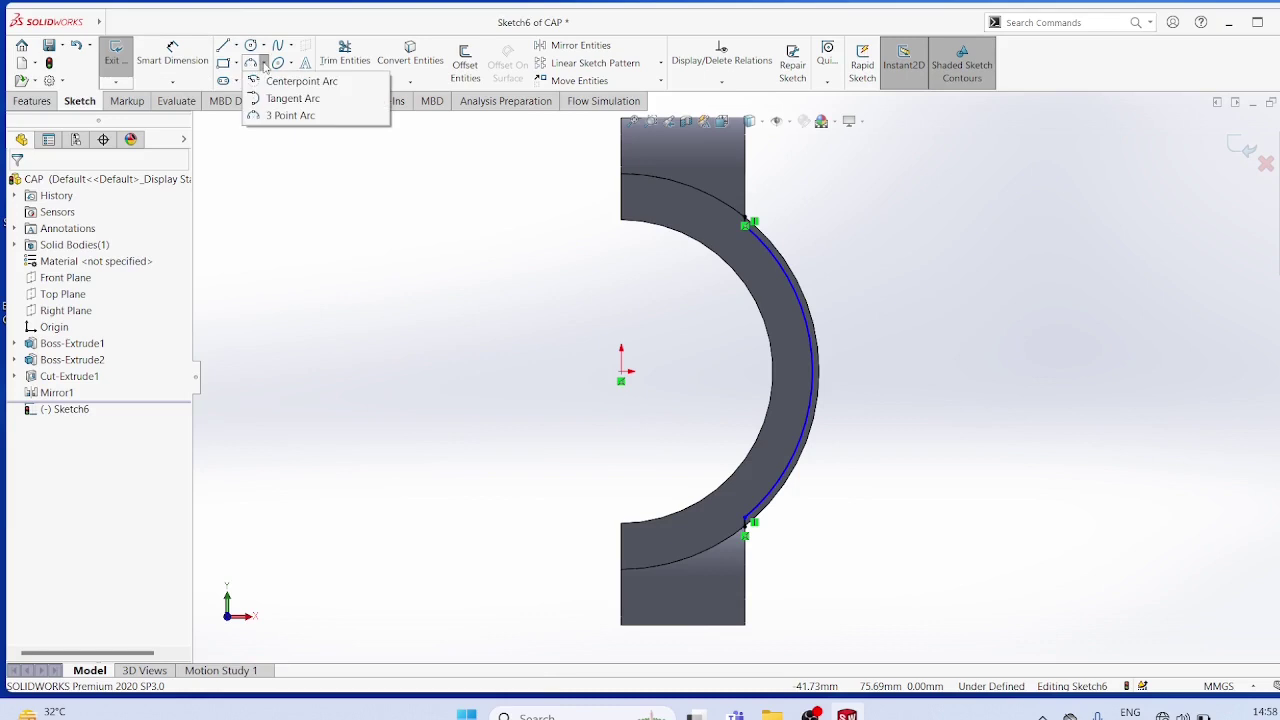
left_click(279, 117)
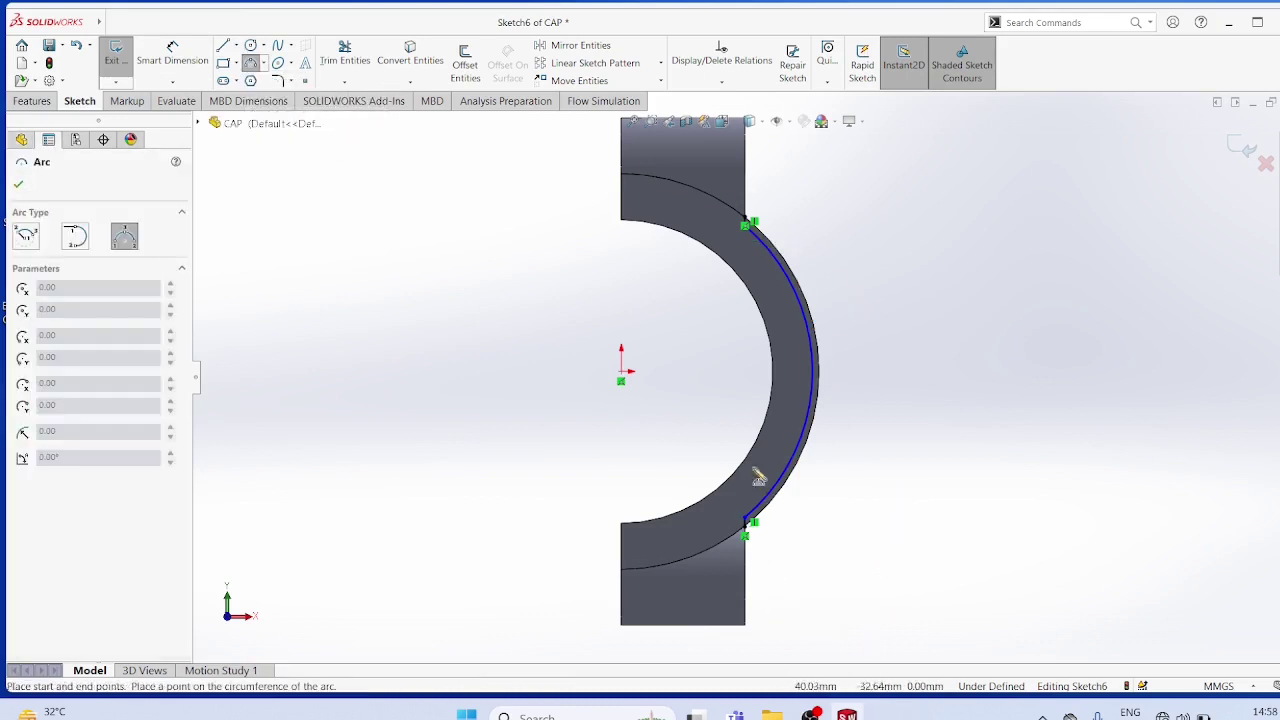
scroll(745, 222, "down", 2)
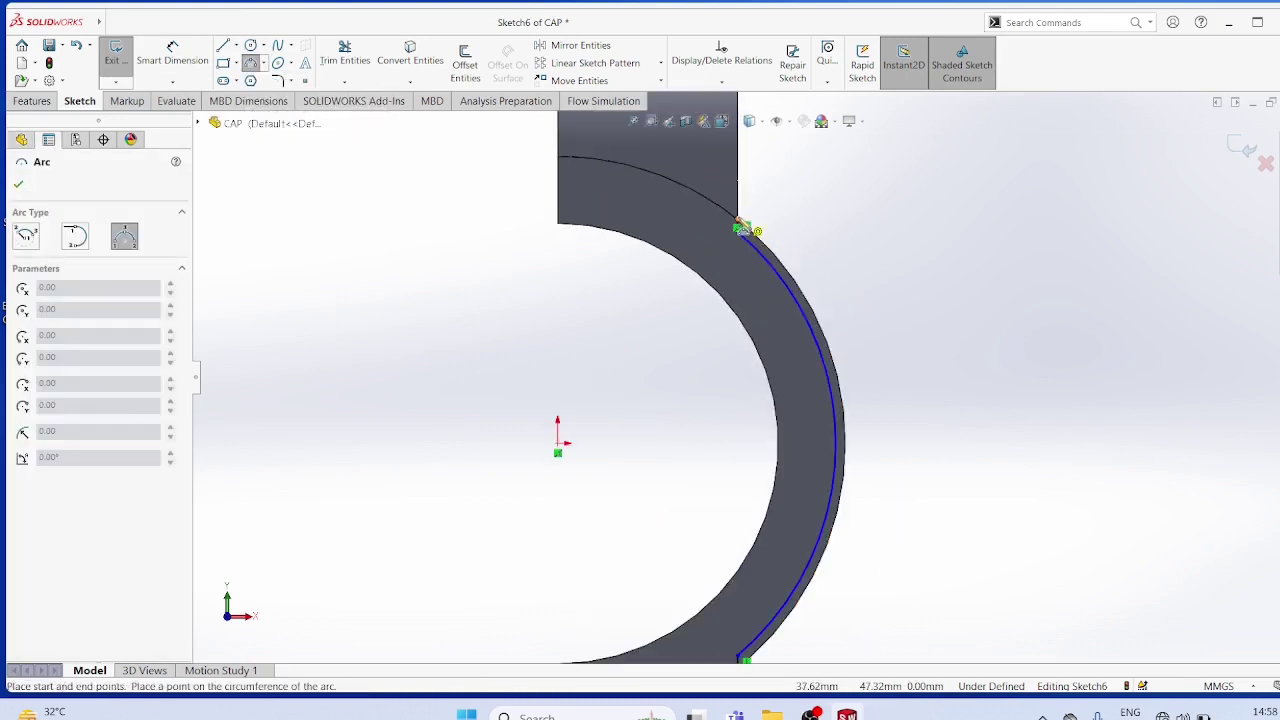
scroll(745, 228, "up", 3)
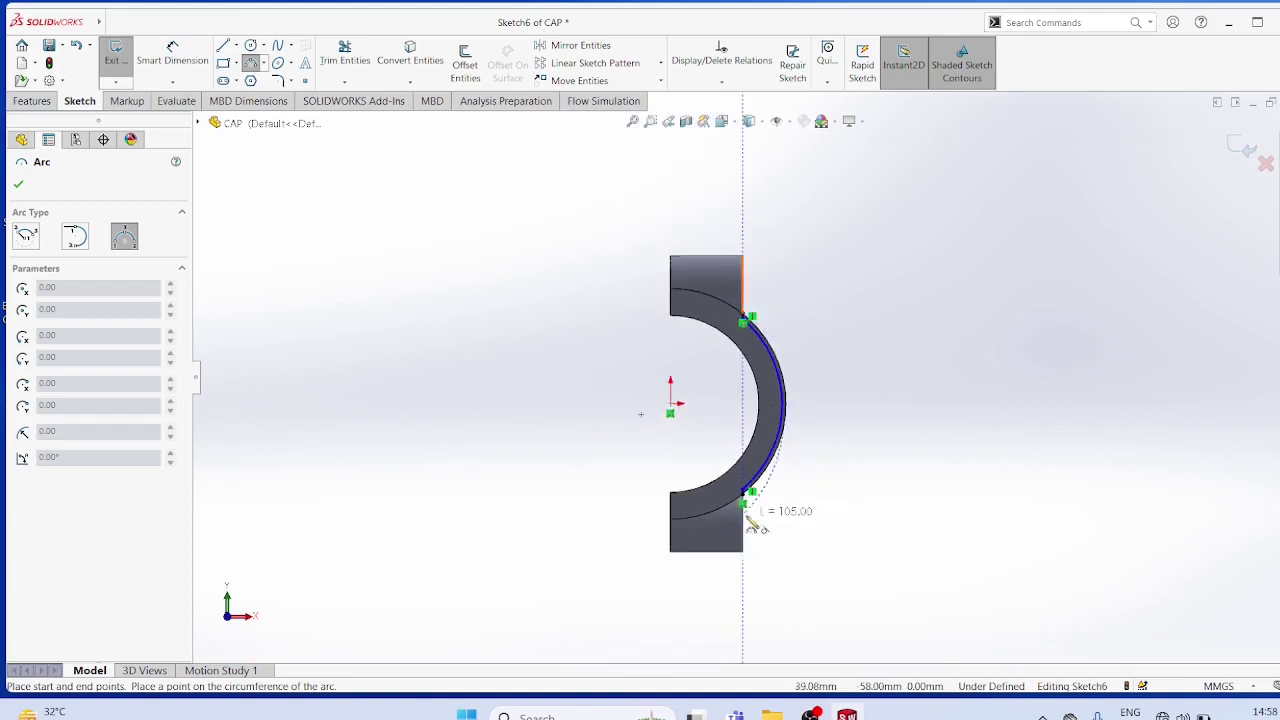
scroll(750, 466, "down", 1)
scroll(732, 457, "down", 1)
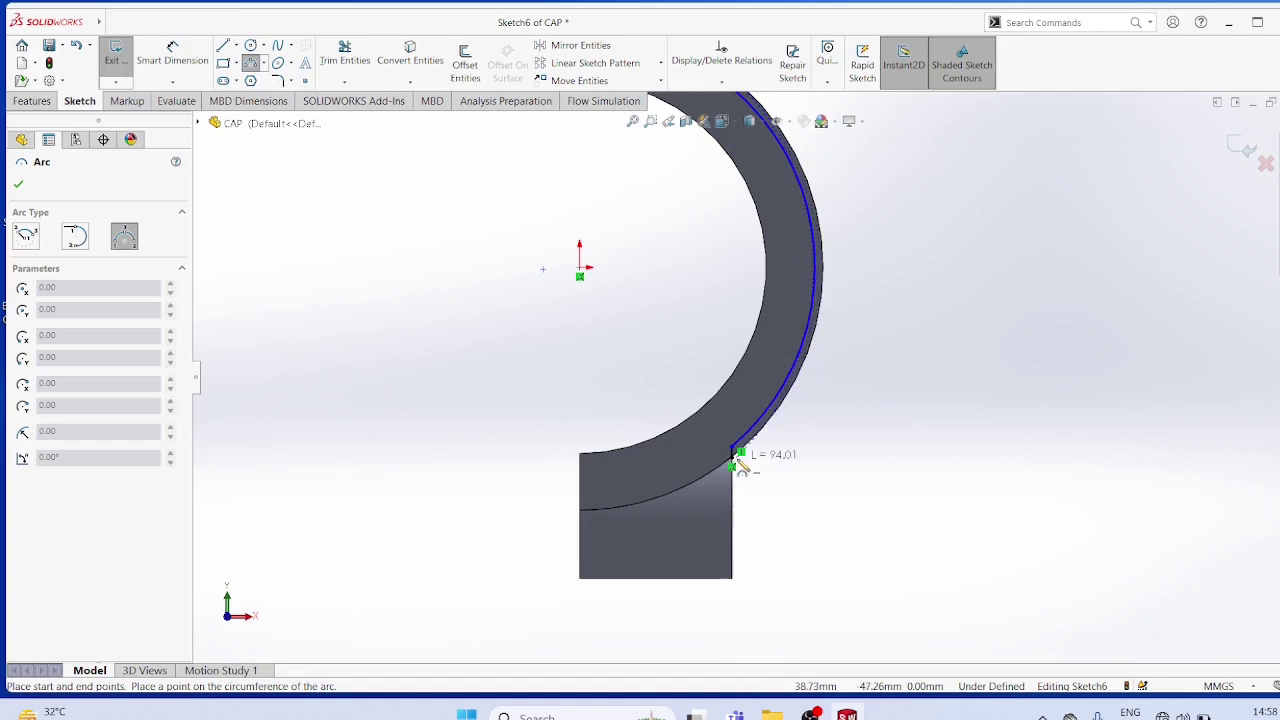
scroll(735, 464, "down", 2)
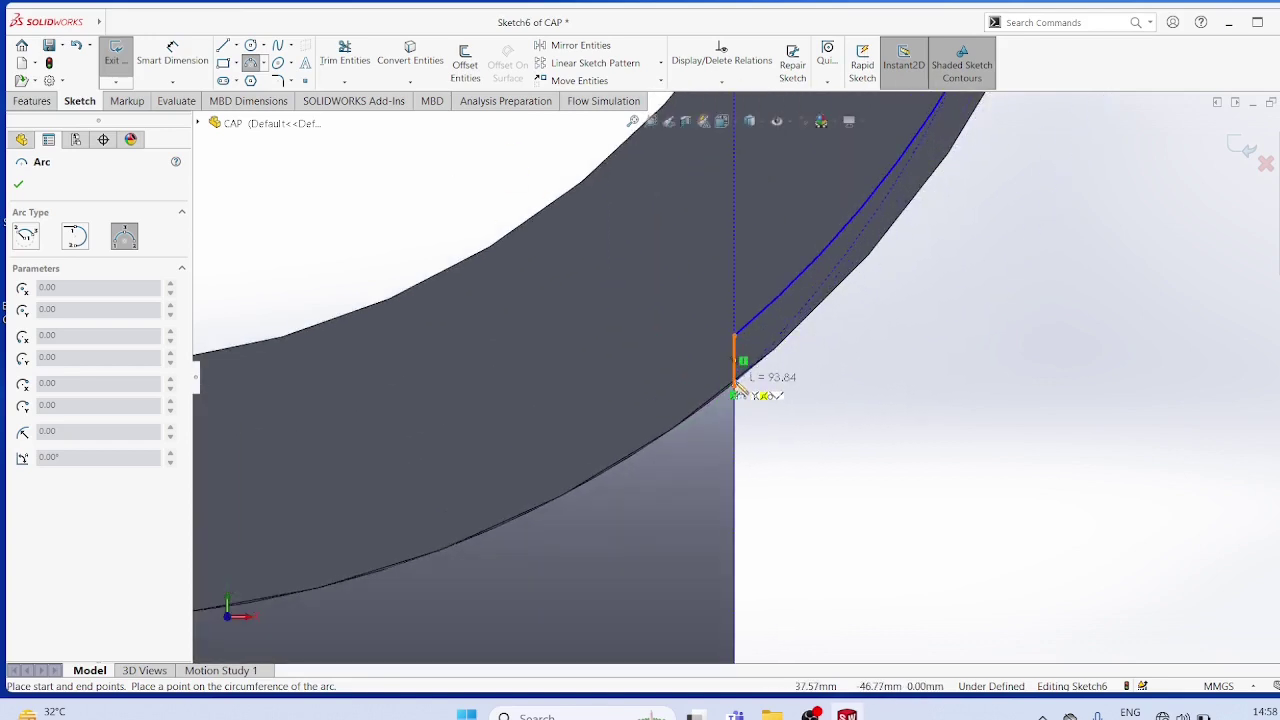
left_click(735, 390)
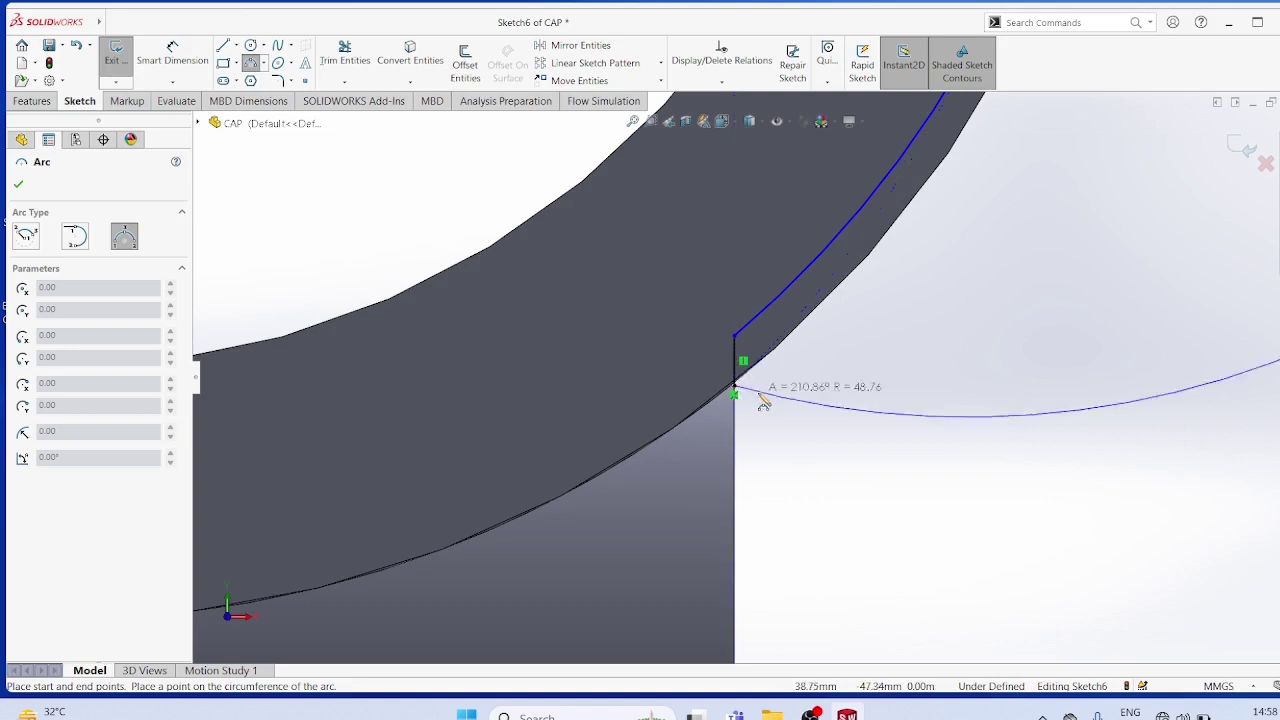
scroll(763, 400, "up", 3)
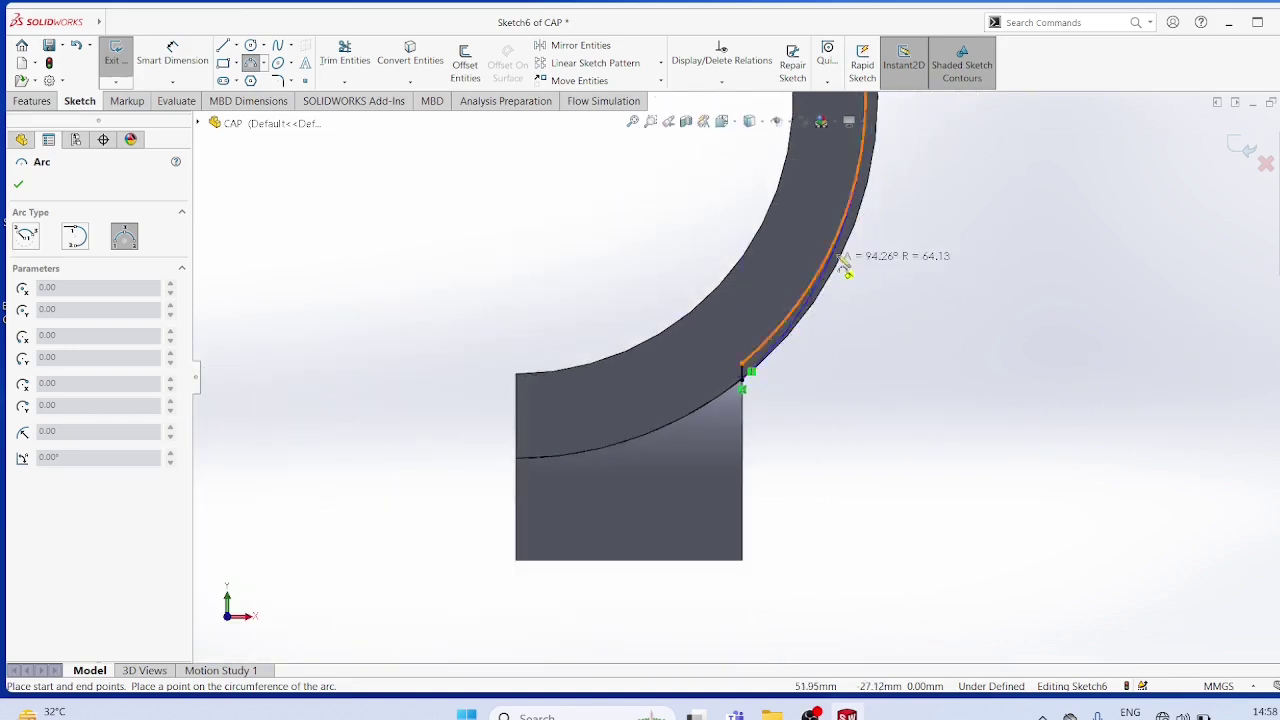
left_click(860, 222)
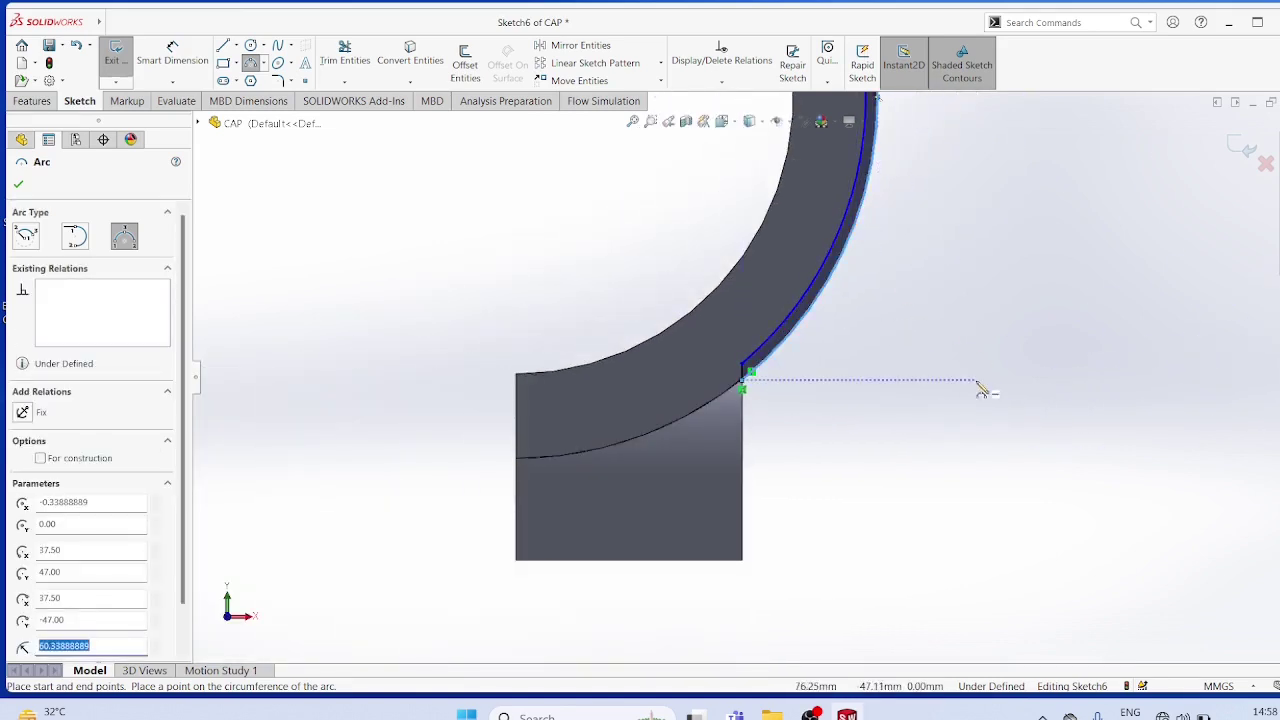
right_click(946, 390)
left_click(997, 402)
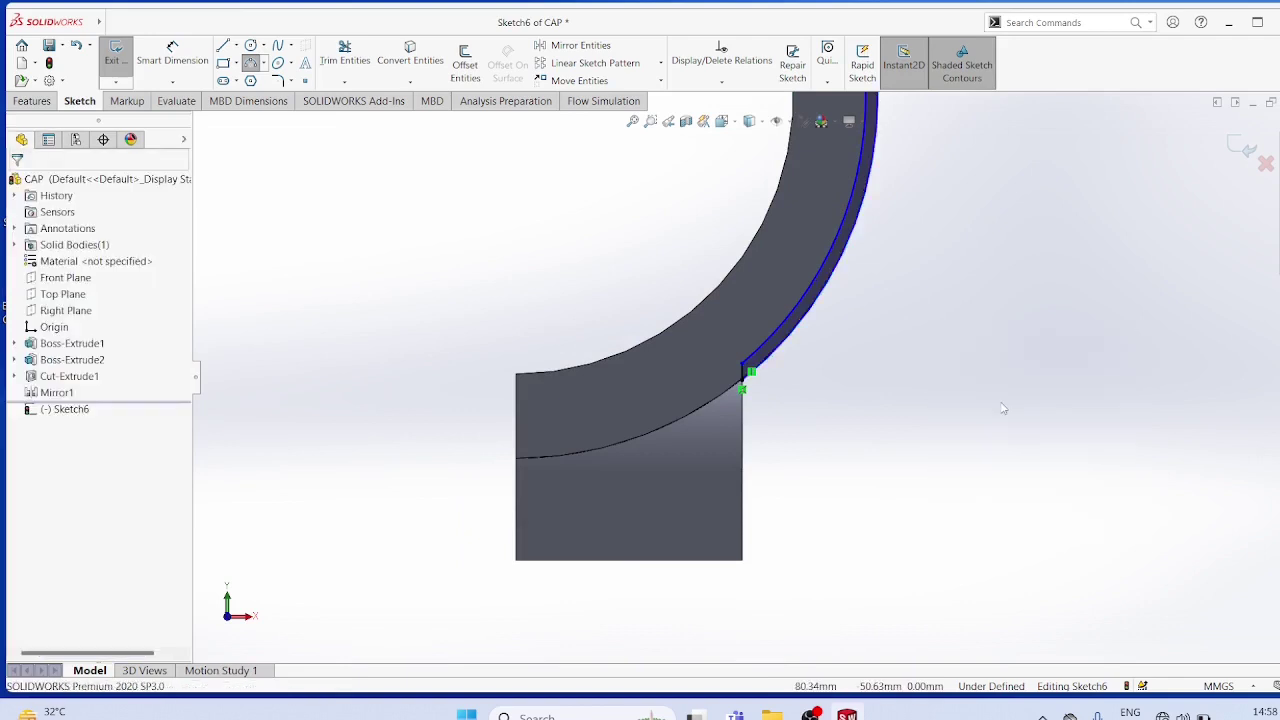
left_click(32, 101)
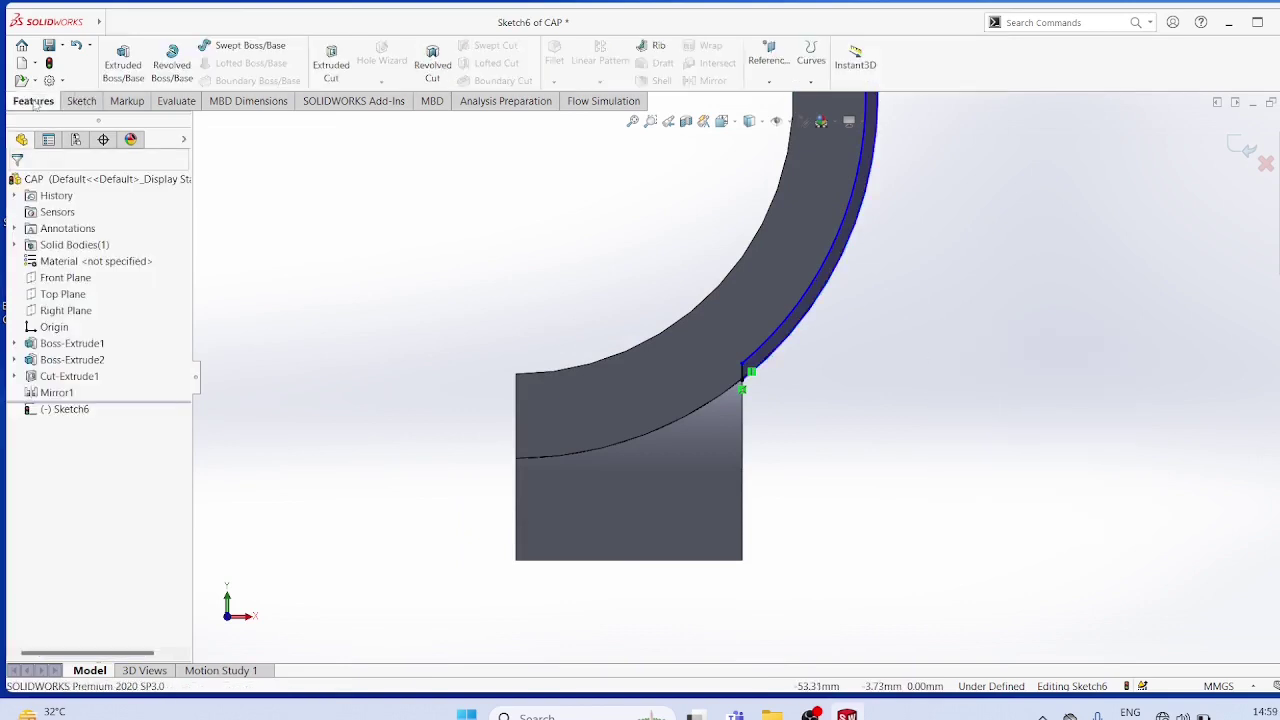
- Cut the Sketch6 relief profile Through All as Cut-Extrude3, then switch to the front view
left_click(331, 74)
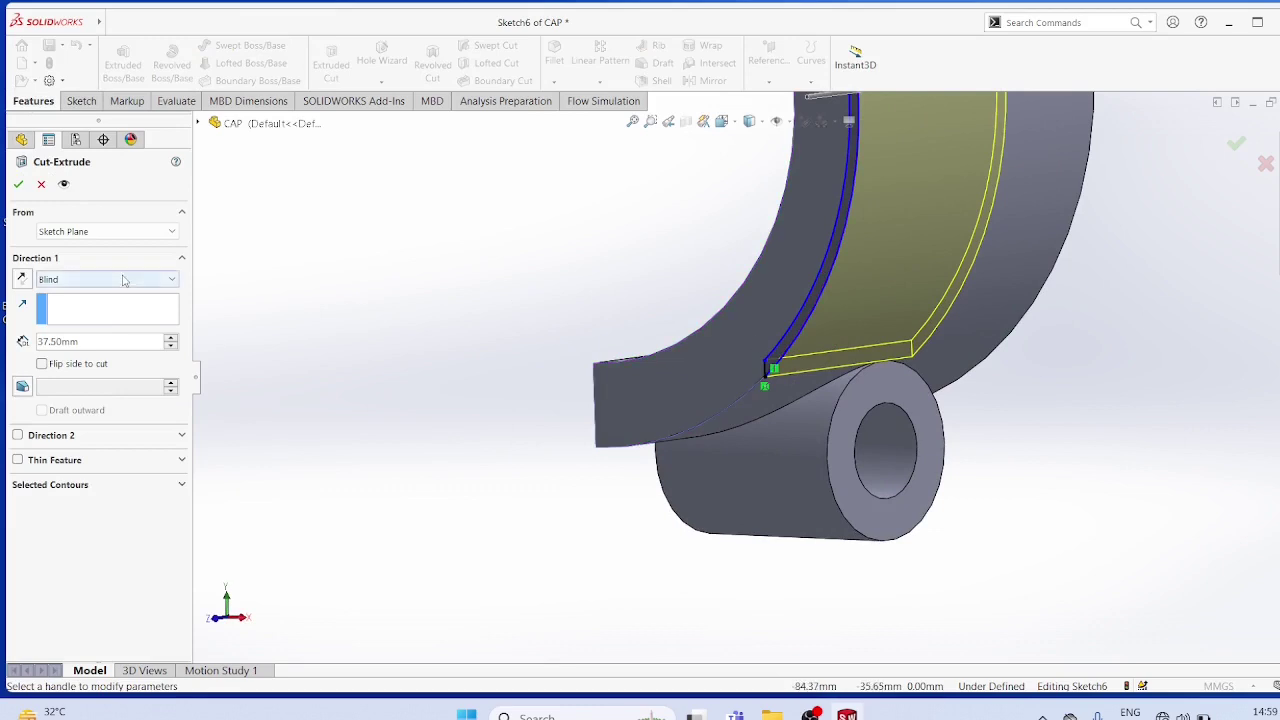
left_click(172, 280)
left_click(124, 302)
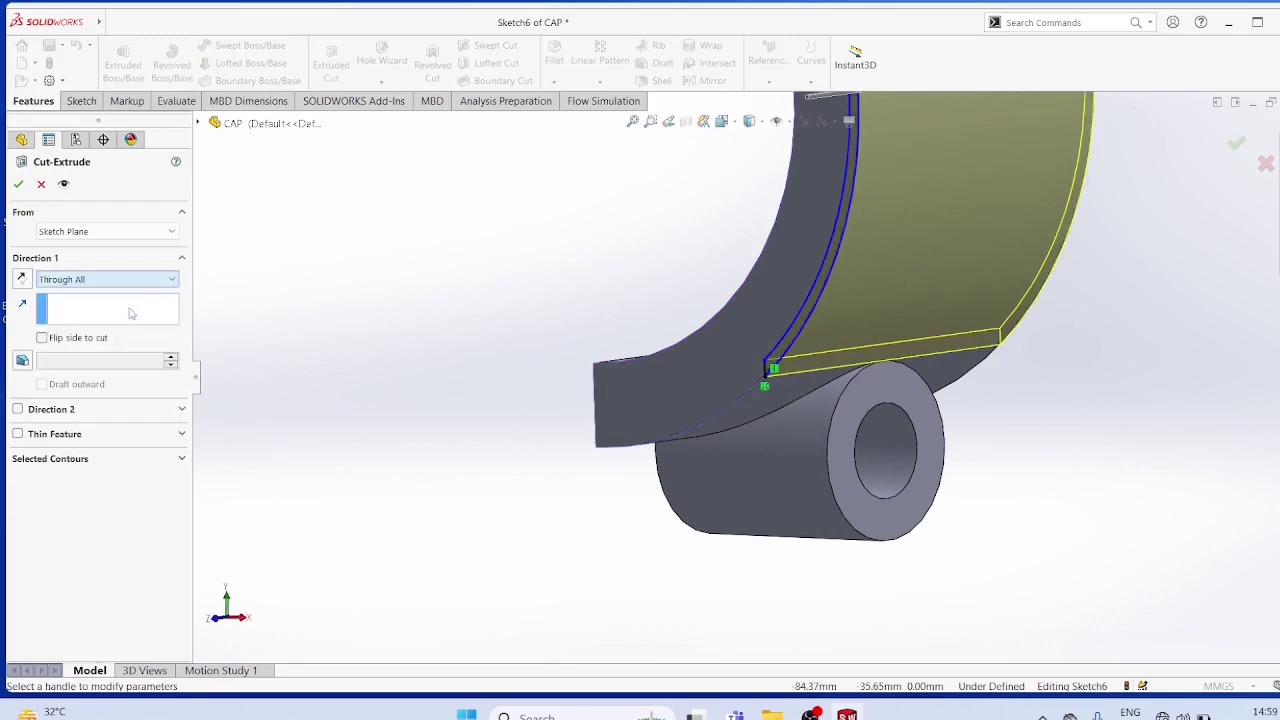
left_click(19, 184)
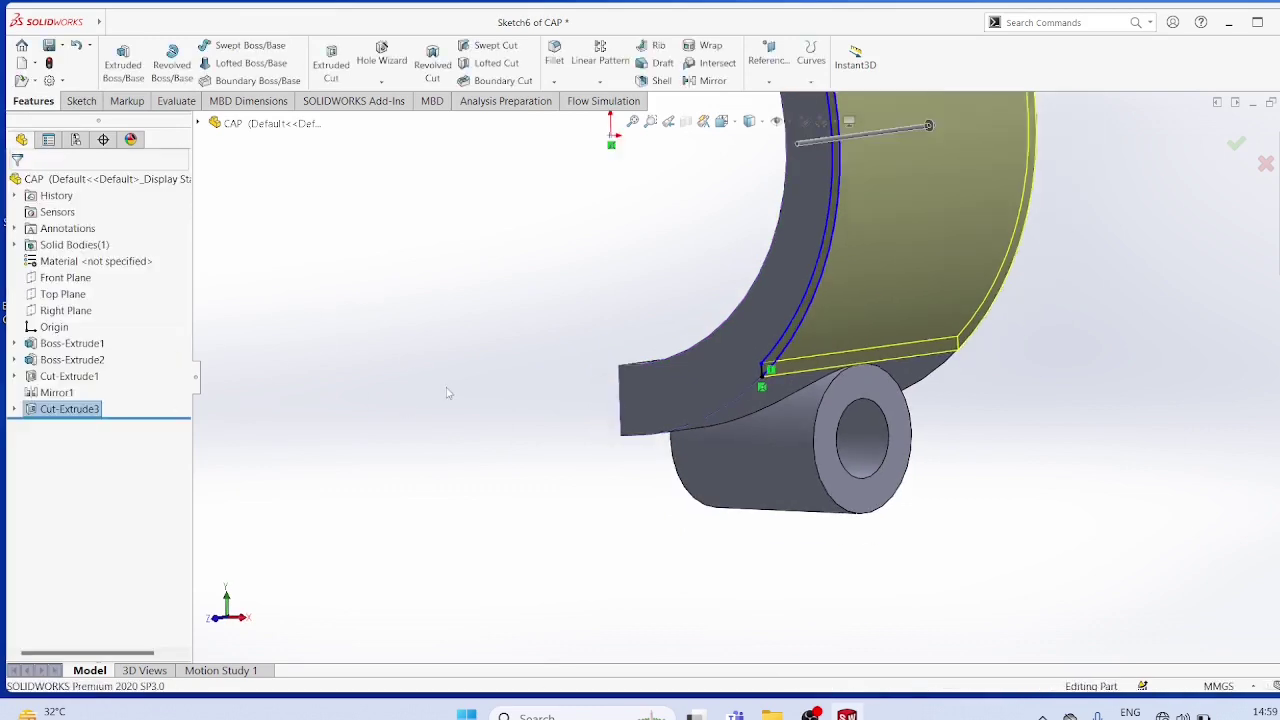
key("ctrl+1")
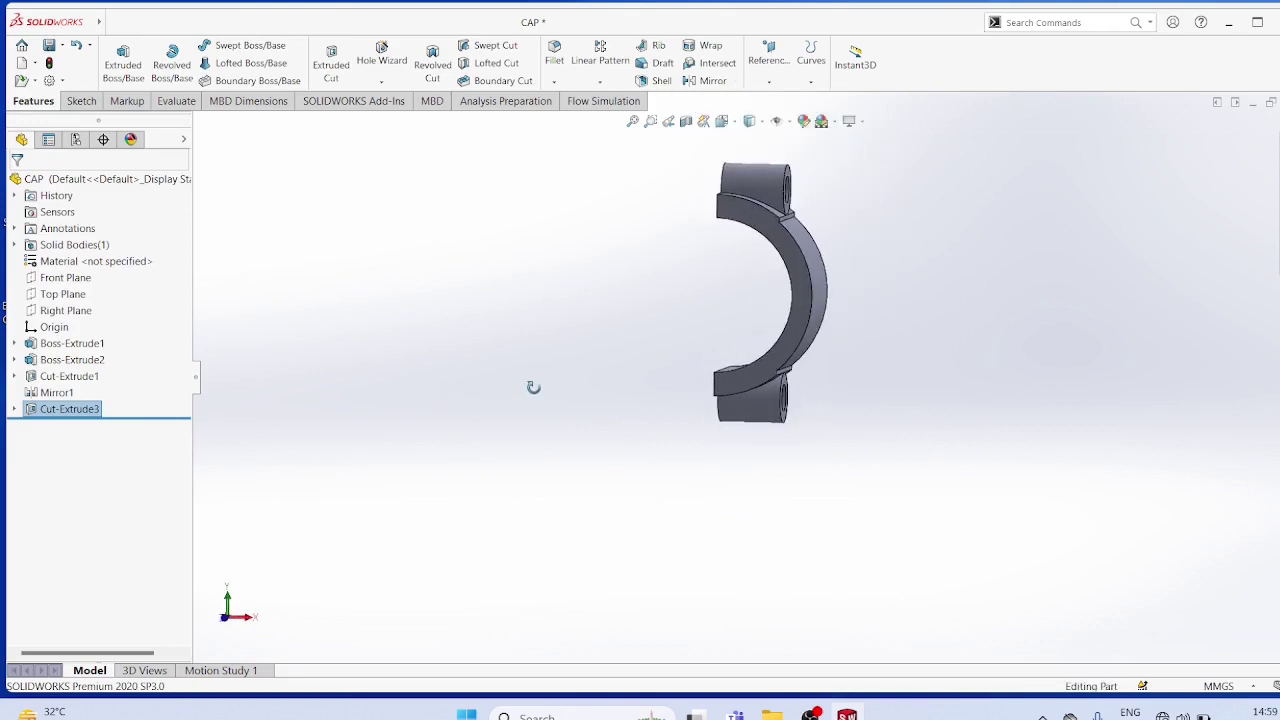